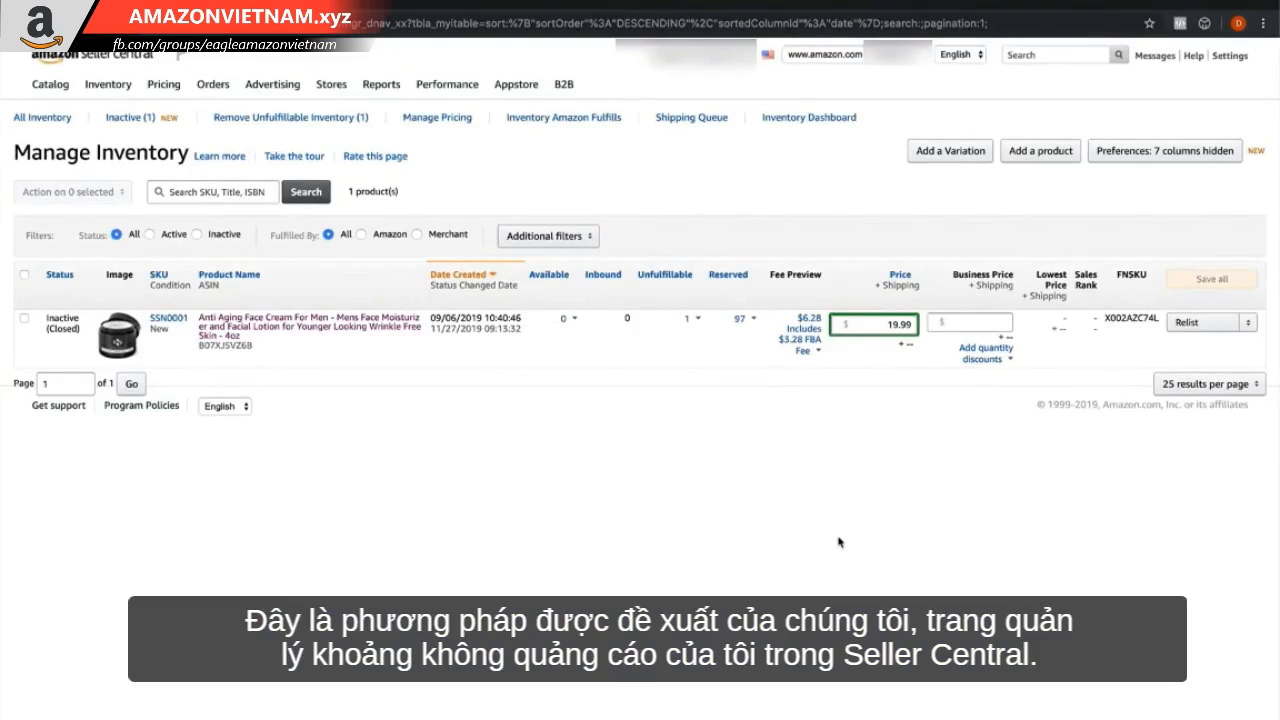
Start the Send/Replenish Inventory workflow for the men's anti-aging face cream listing, SKU SSN0001
mouse_move(107, 84)
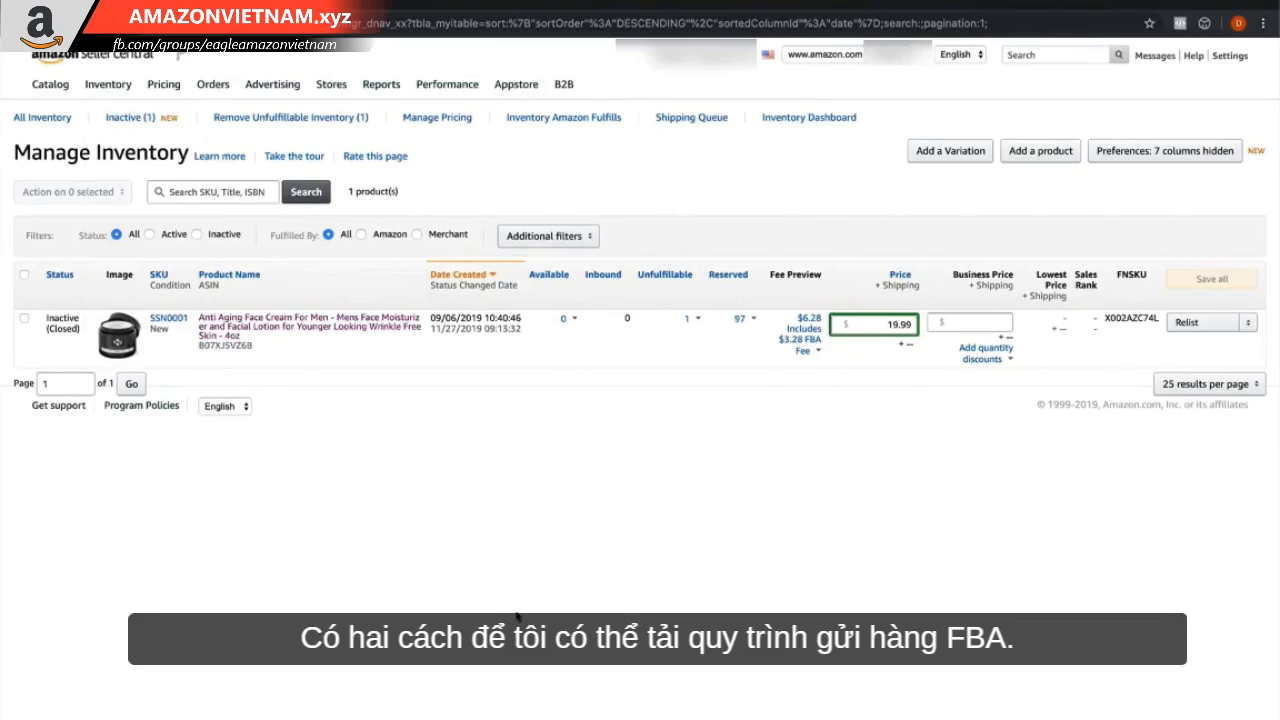
left_click(24, 319)
left_click(82, 193)
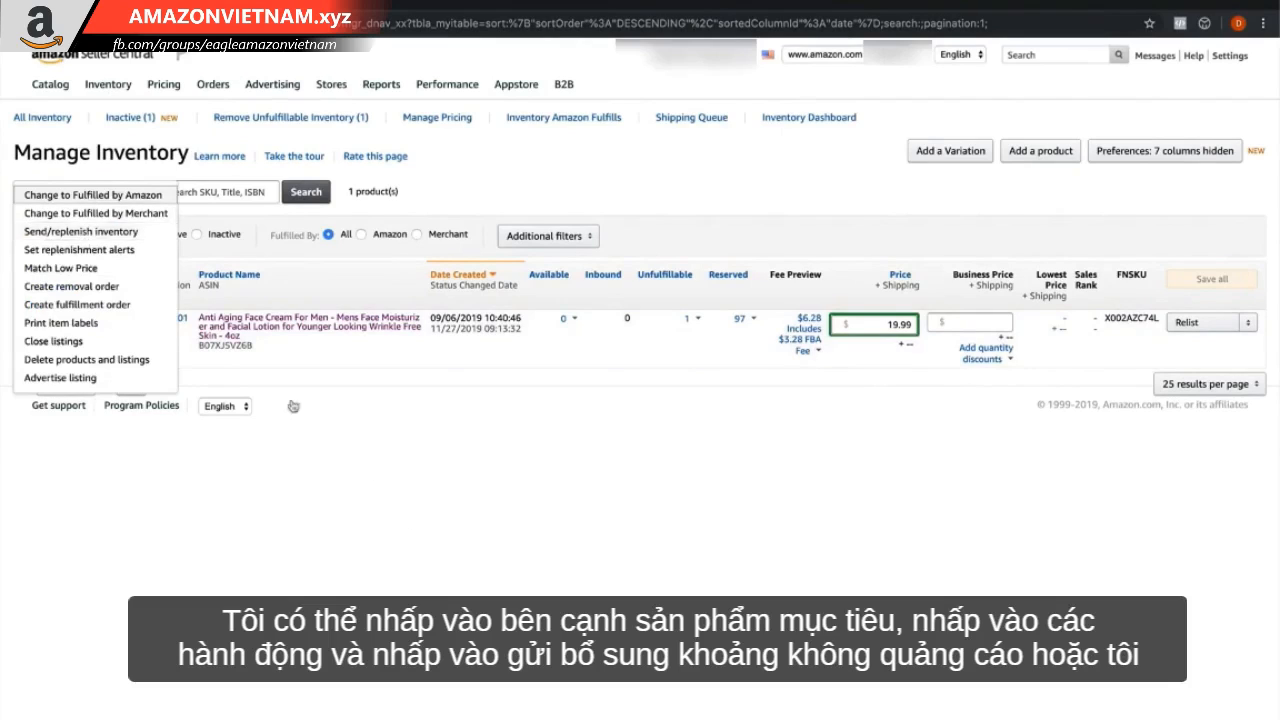
left_click(215, 324)
left_click(1247, 324)
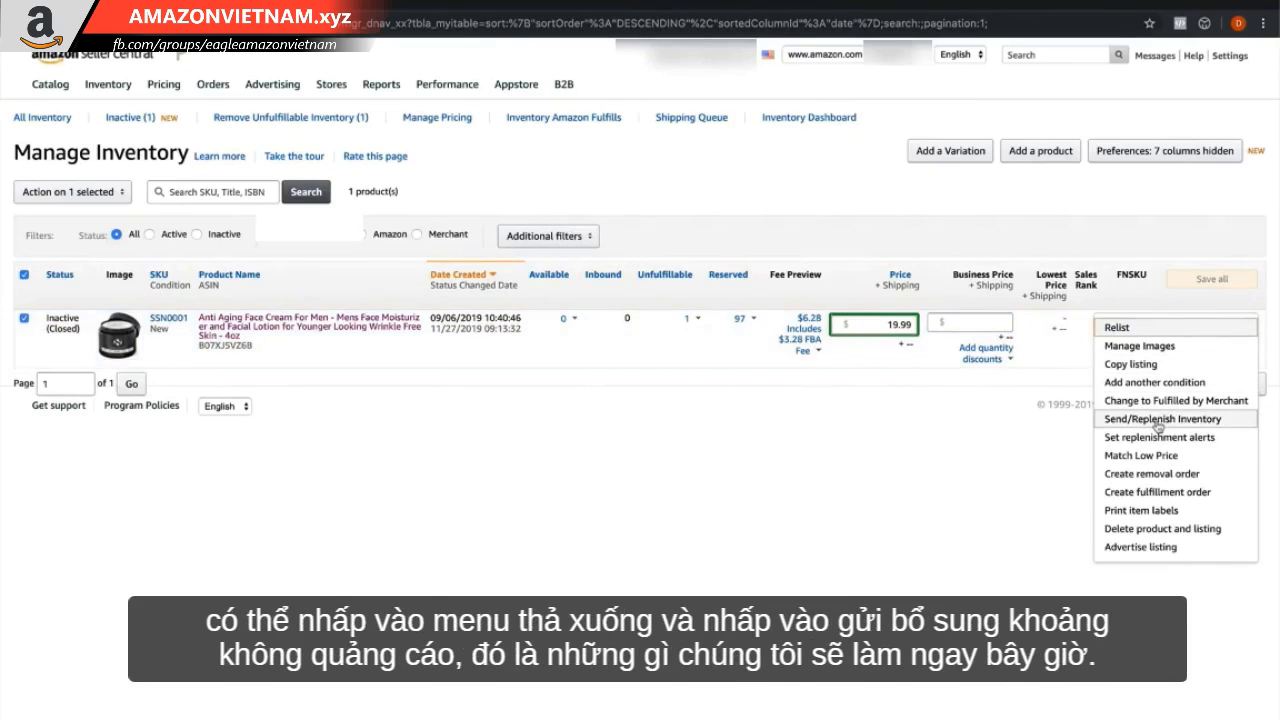
left_click(1158, 420)
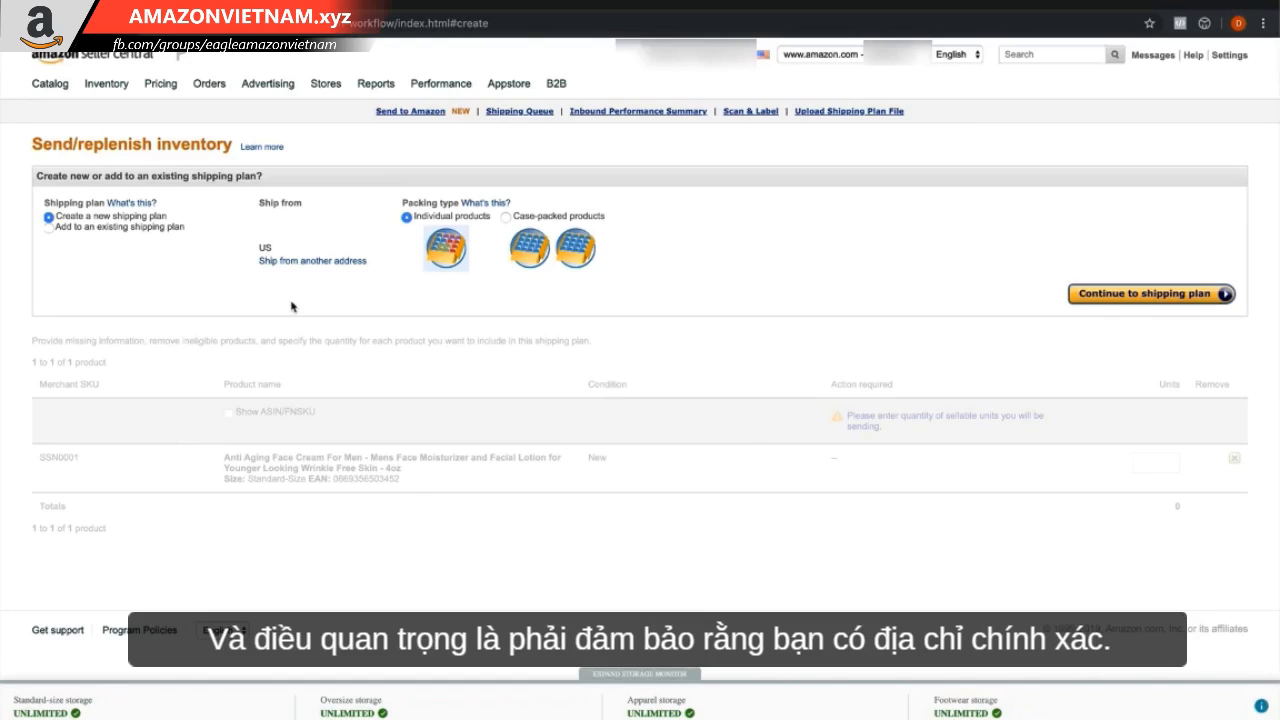
Create a new case-packed shipping plan with 50 units per case and 2 cases, and continue to product preparation
left_click(507, 218)
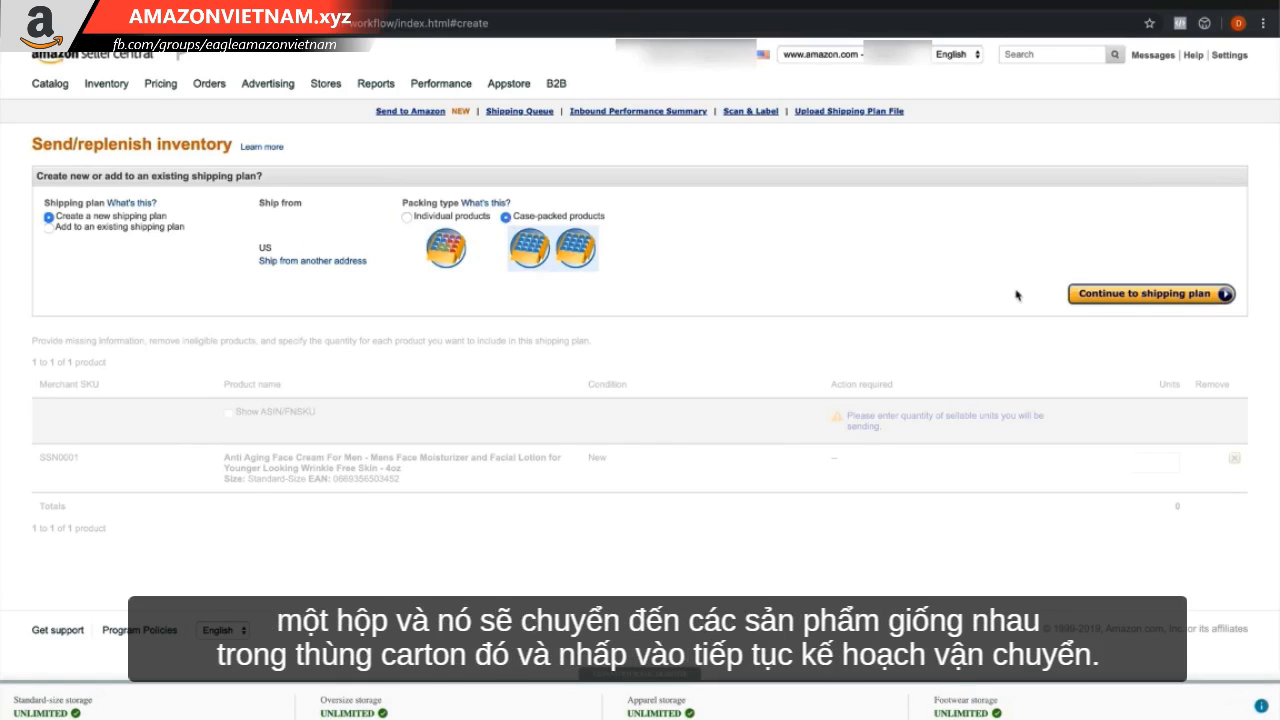
left_click(1148, 296)
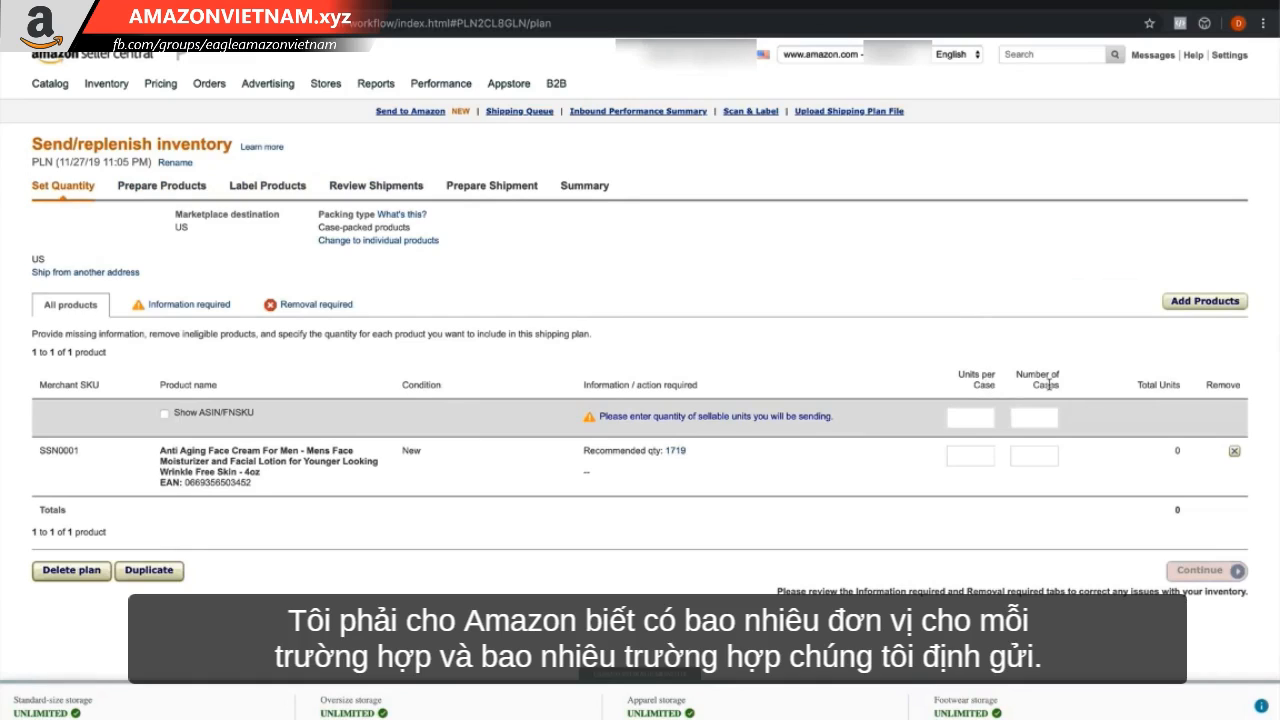
left_click(985, 455)
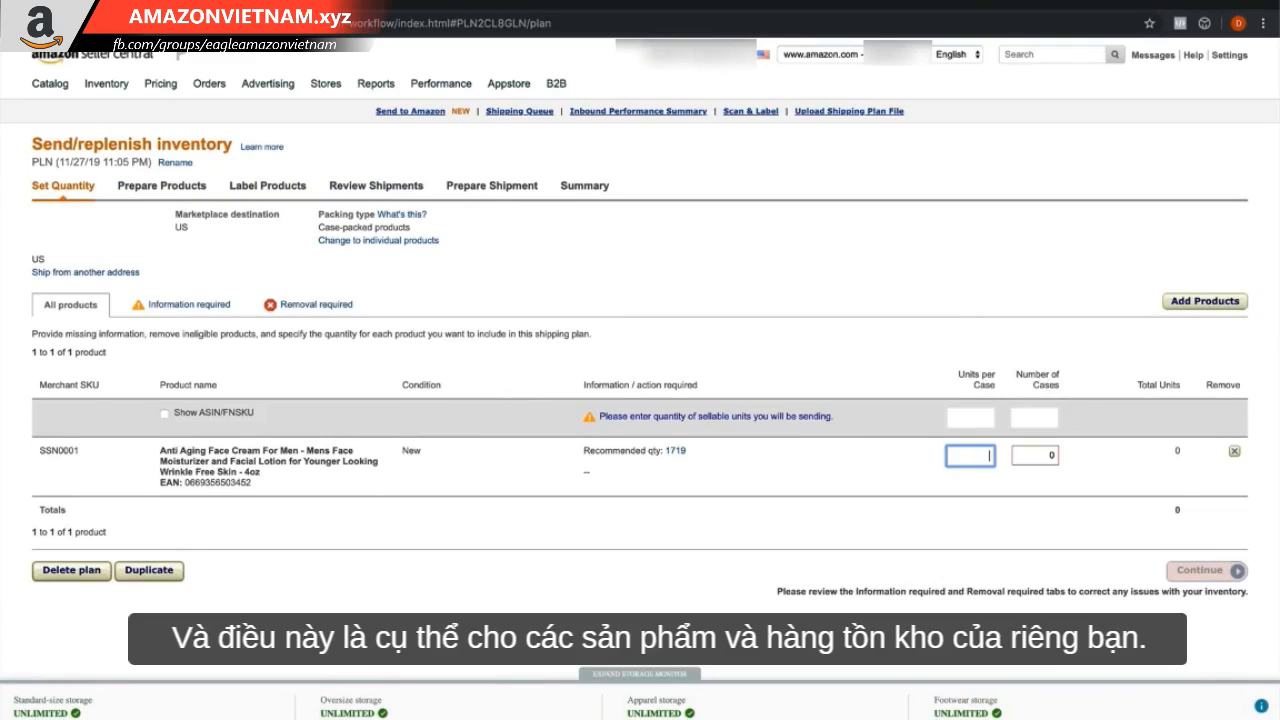
type("50")
left_click(1025, 456)
type("2")
left_click(1145, 490)
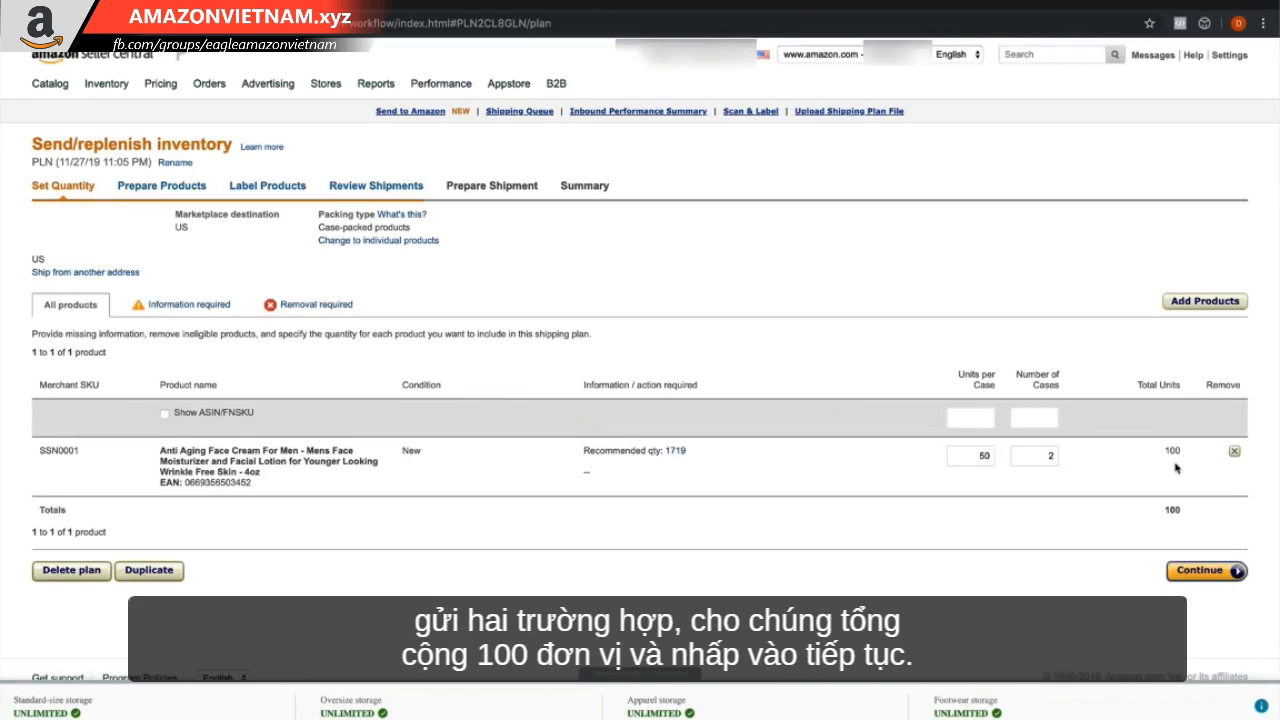
left_click(1205, 572)
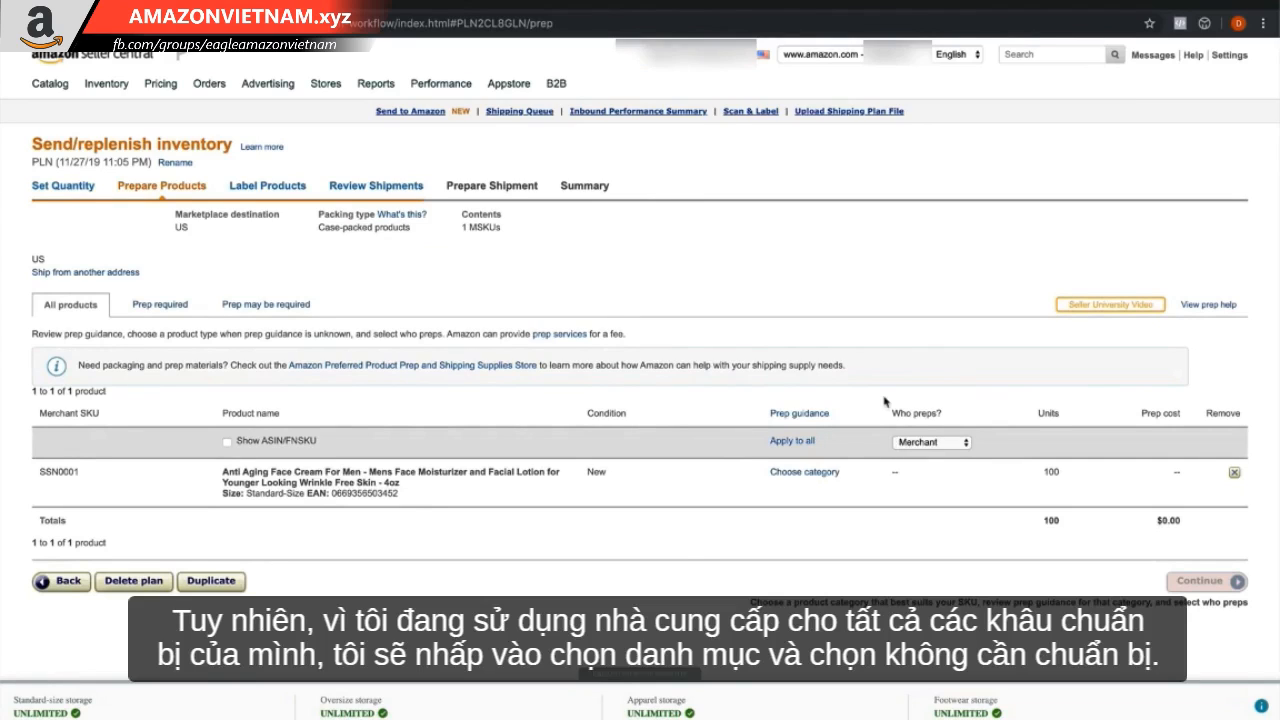
Set the face cream's prep category to No Prep Needed and continue to product labelling
left_click(805, 472)
left_click(603, 206)
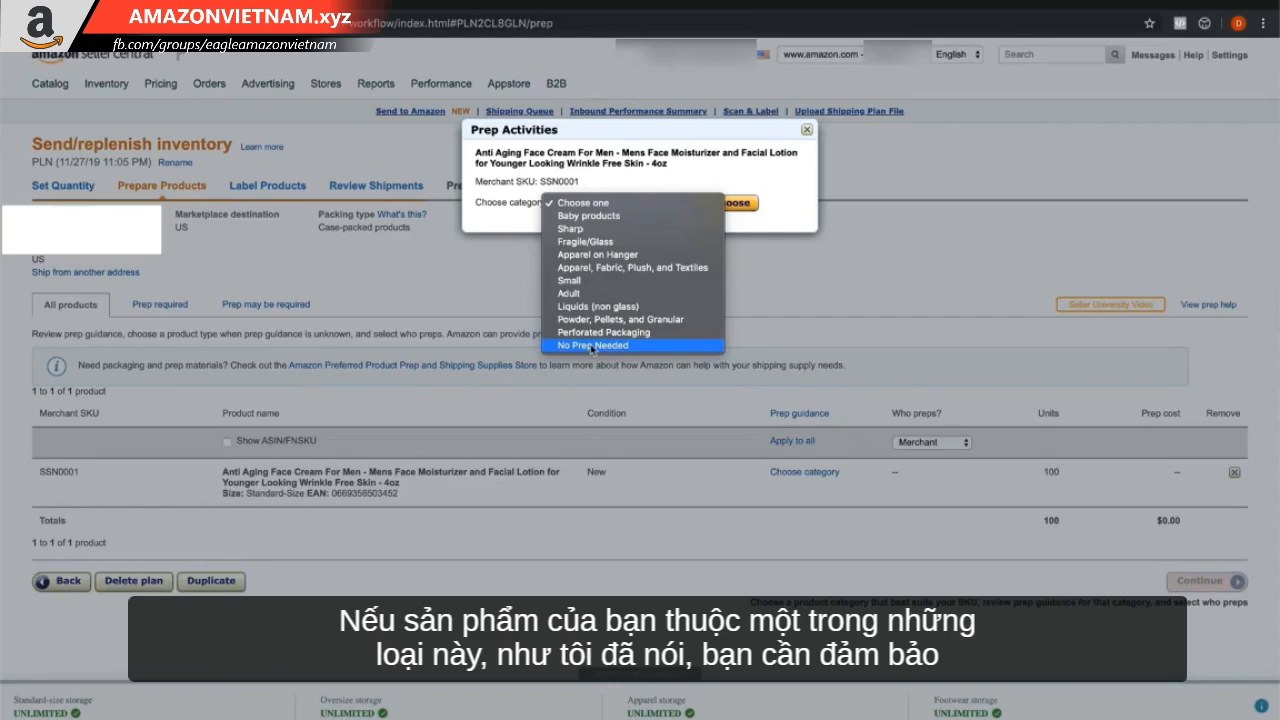
left_click(593, 346)
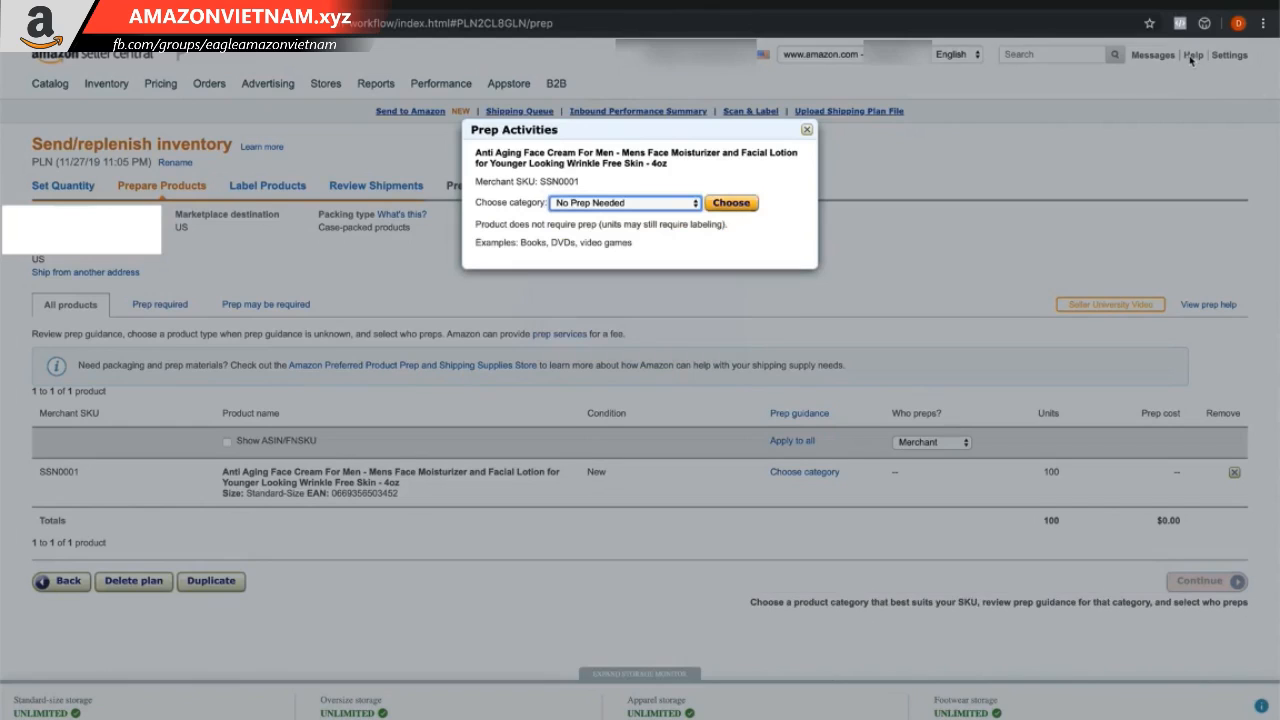
left_click(734, 204)
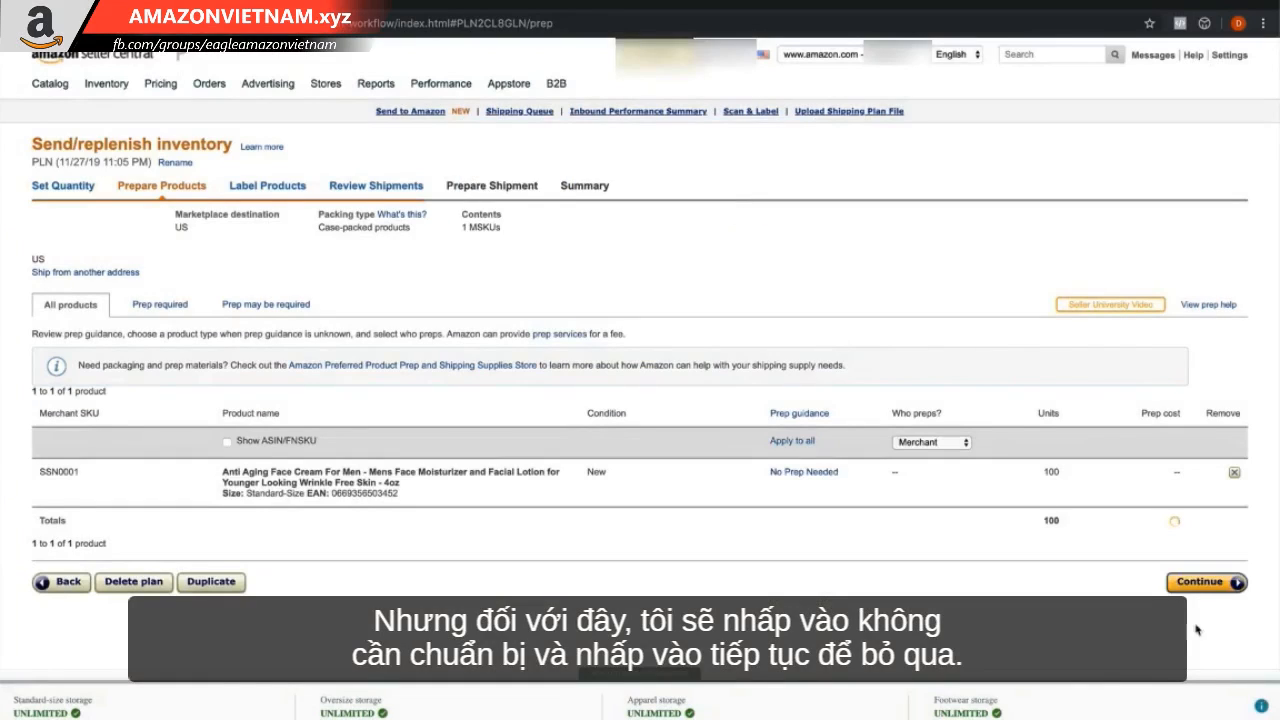
left_click(1205, 588)
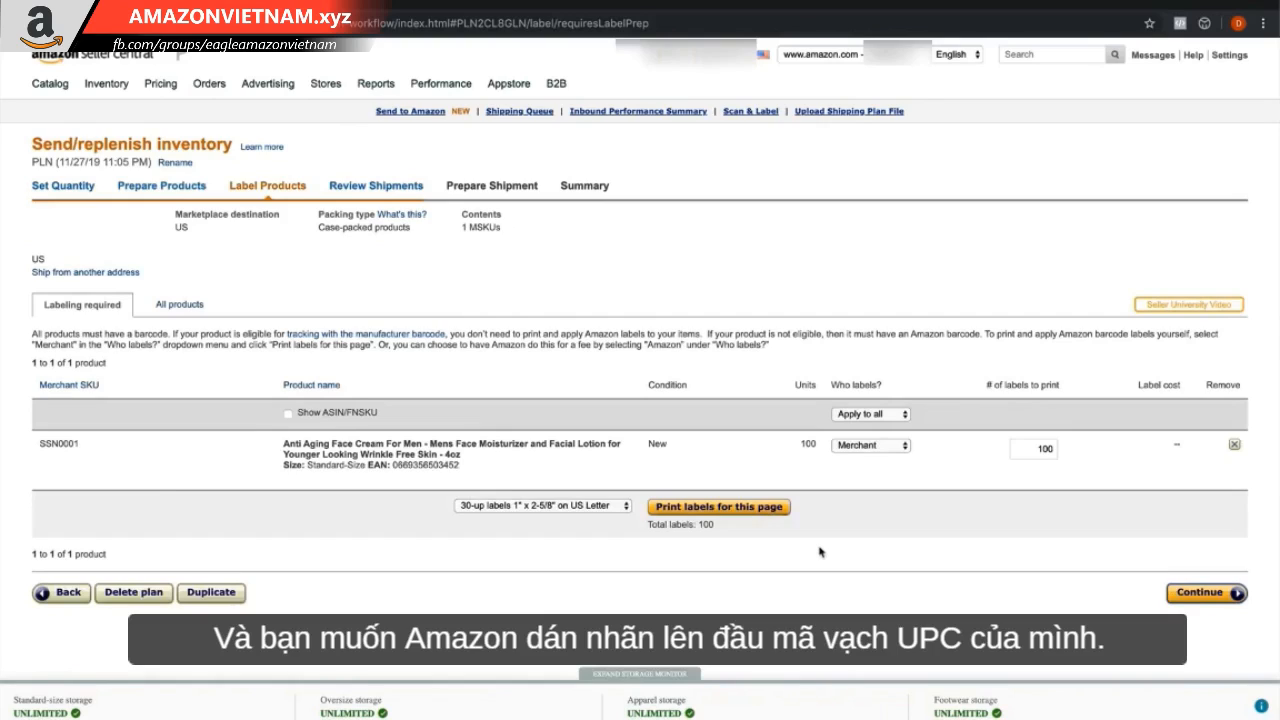
Try Amazon as the labelling party, set it back to Merchant, and continue to the shipment review
left_click(861, 449)
left_click(860, 463)
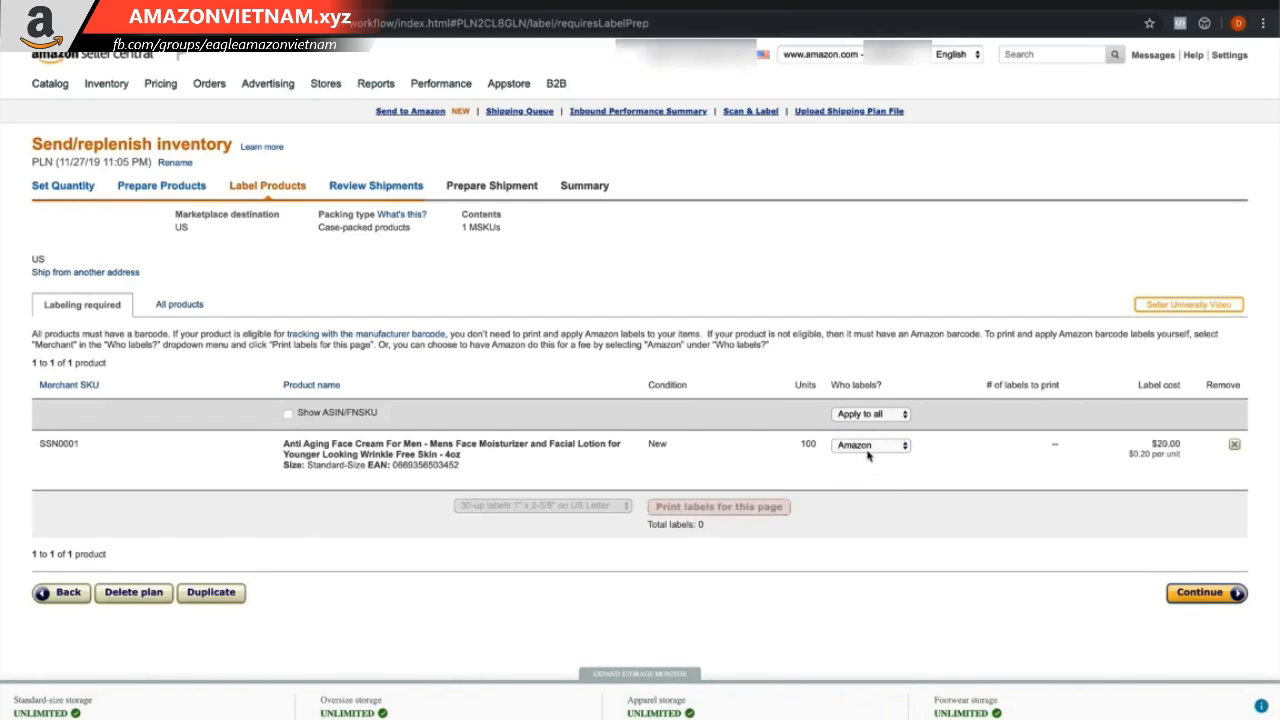
left_click(868, 453)
left_click(860, 429)
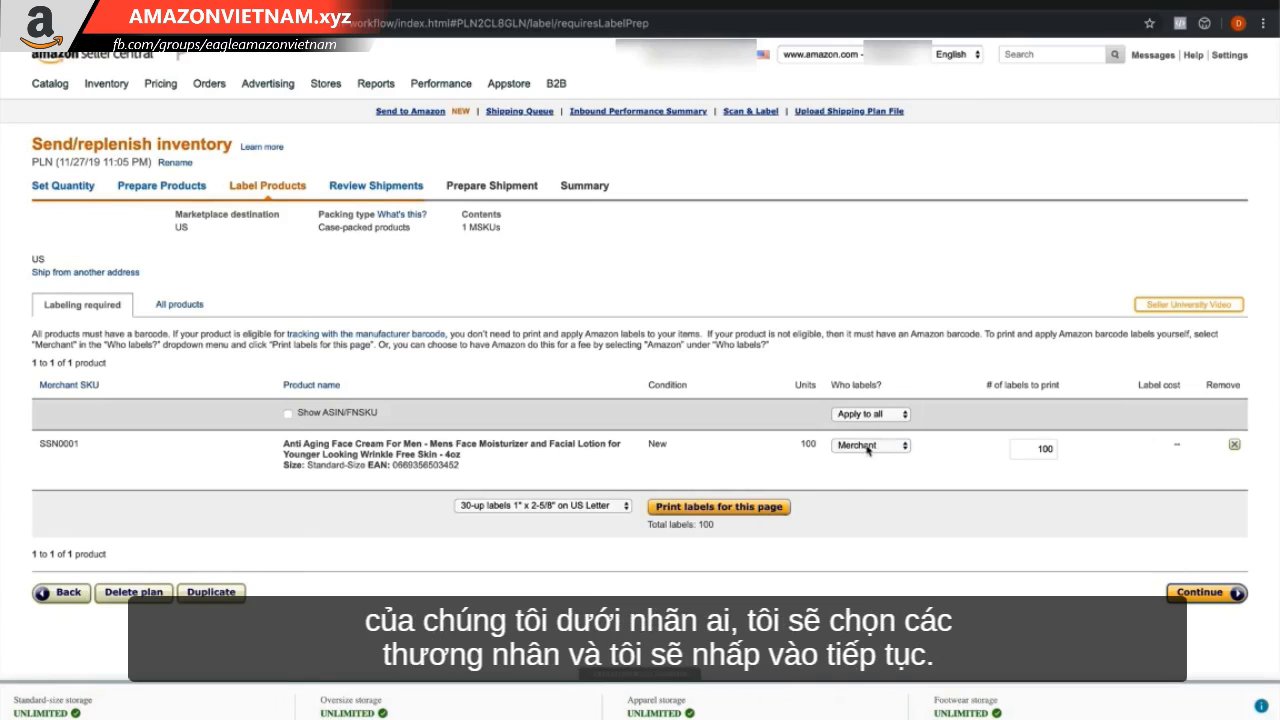
left_click(1192, 595)
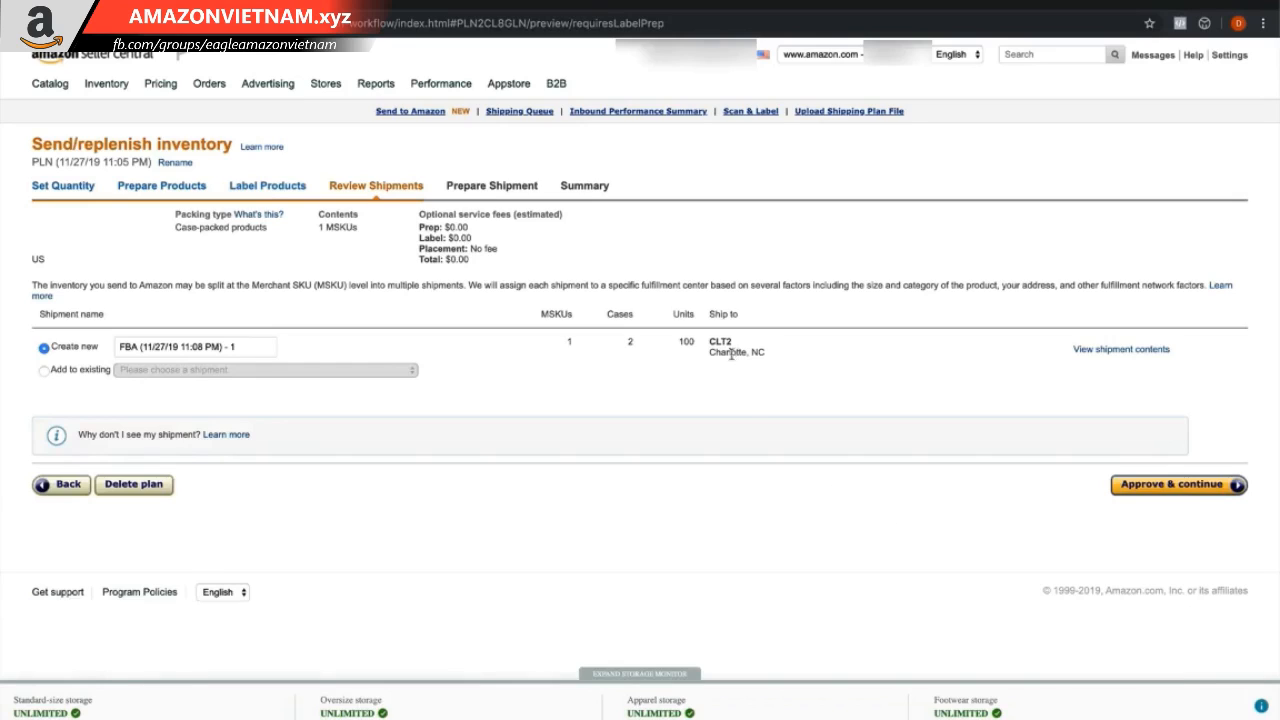
Name the new shipment "100 Mens Face Cream 11/28/19", approve it, and begin working on the shipment
triple_click(185, 347)
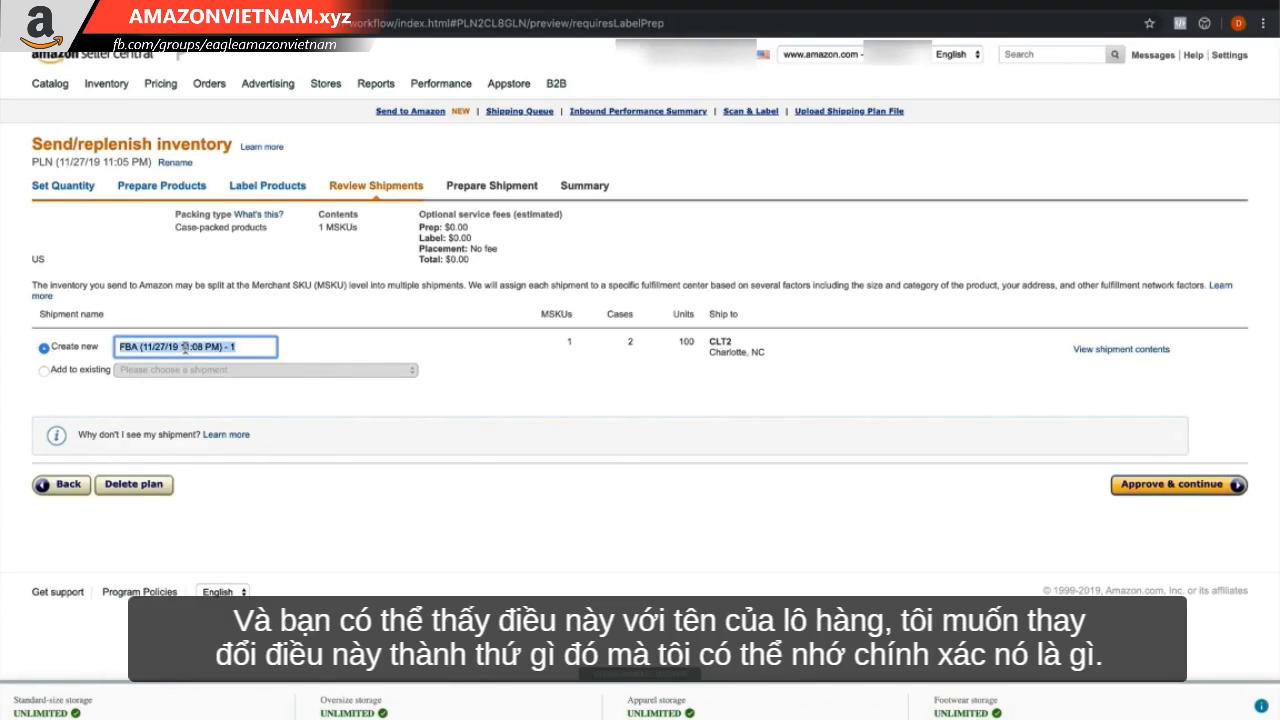
type("100 Mens Face Cream 11/28/19")
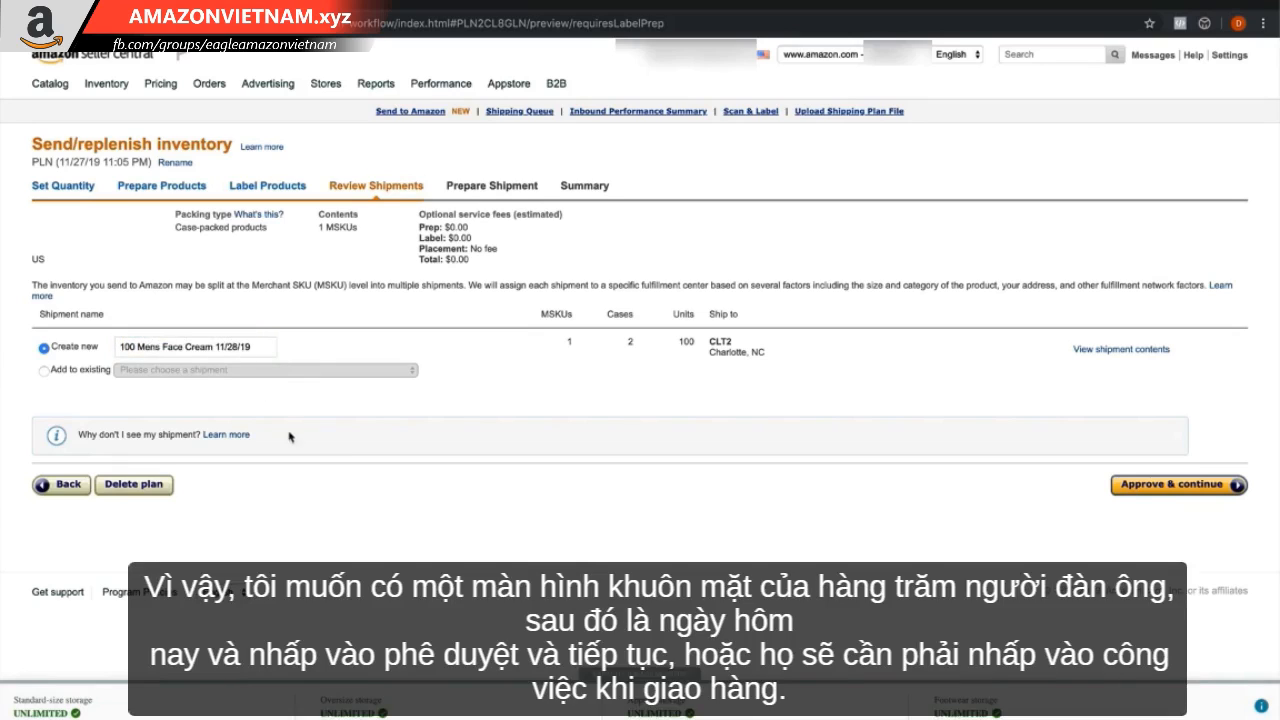
left_click(1168, 484)
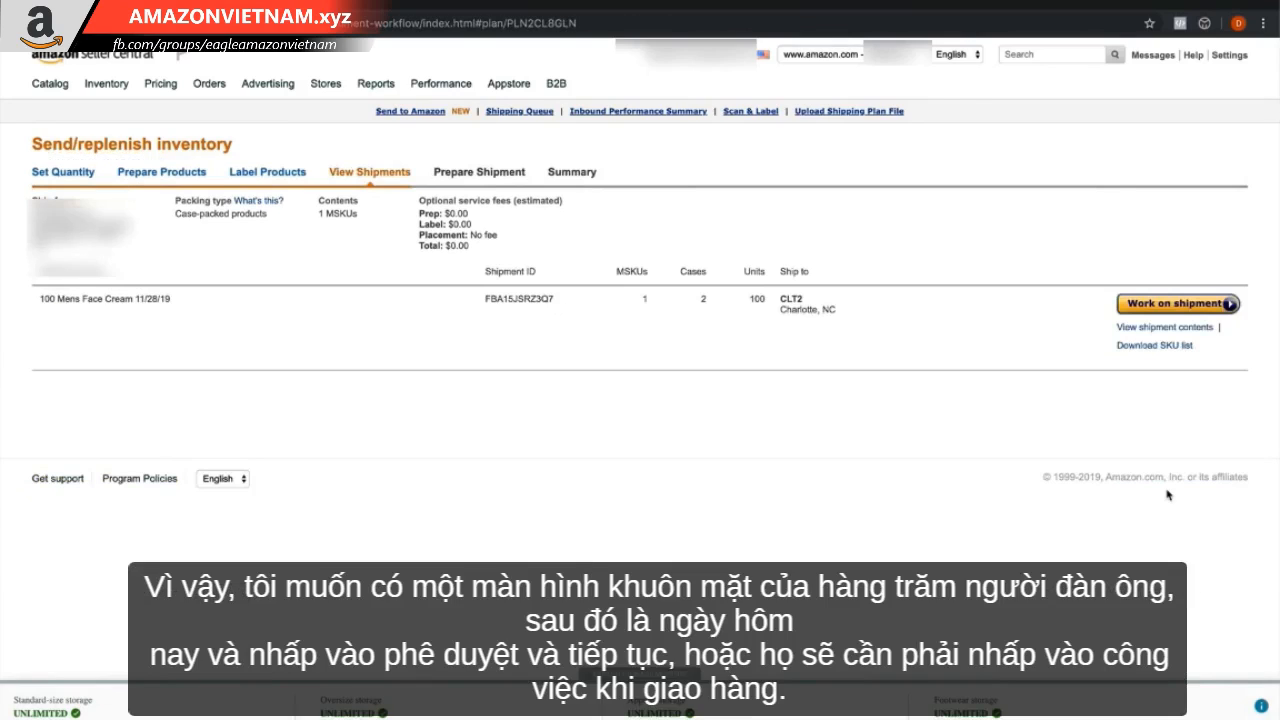
left_click(1160, 306)
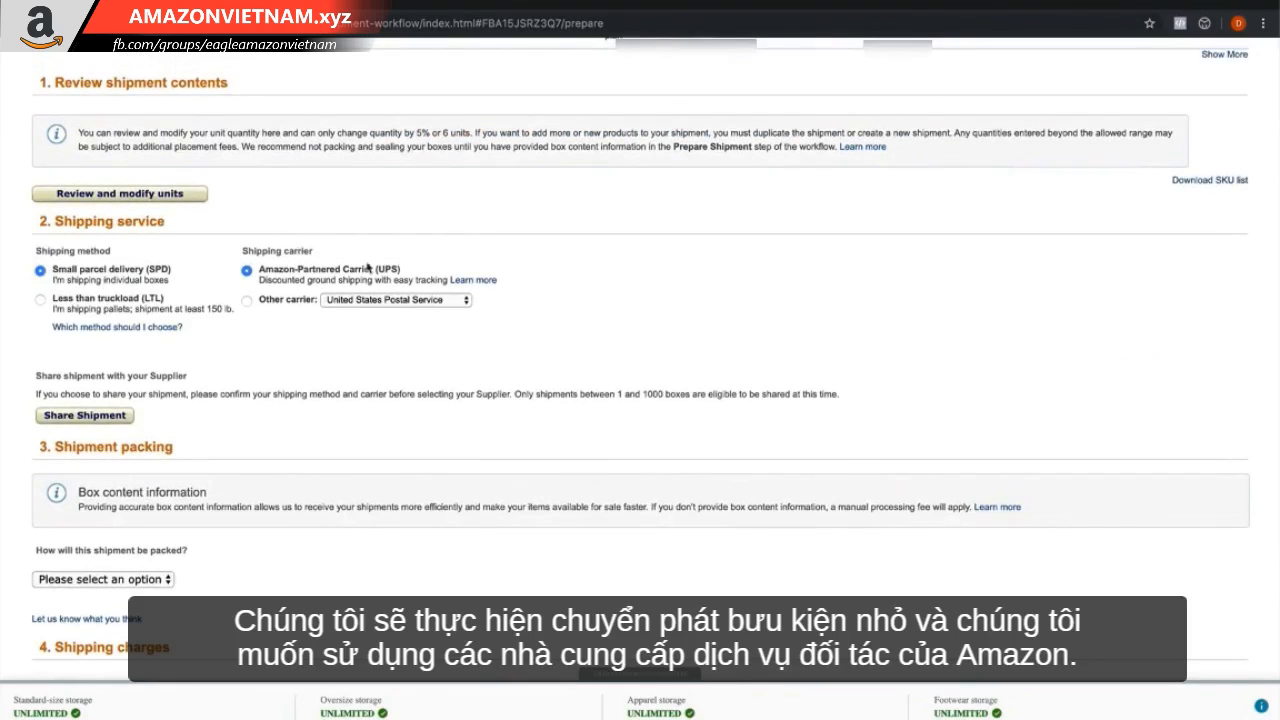
Set the shipment packing to Multiple boxes with 50 units per box and 2 boxes
scroll(397, 270, "down", 3)
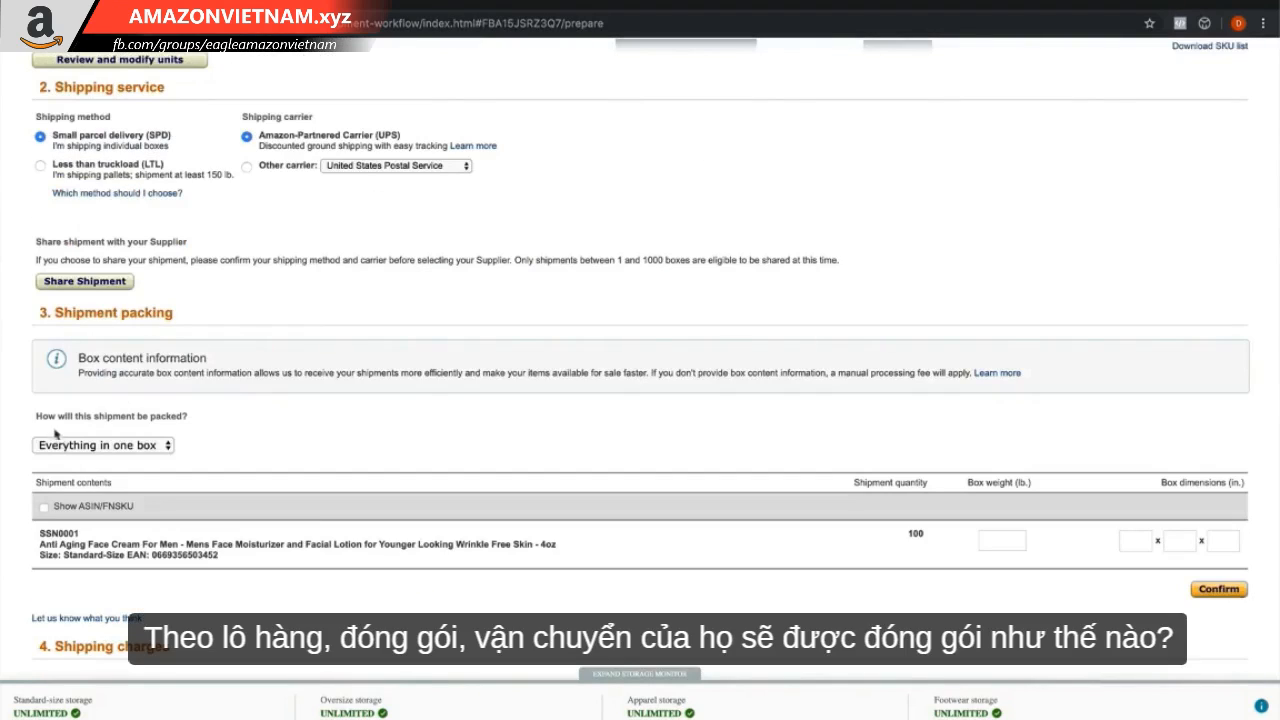
left_click(123, 447)
left_click(148, 462)
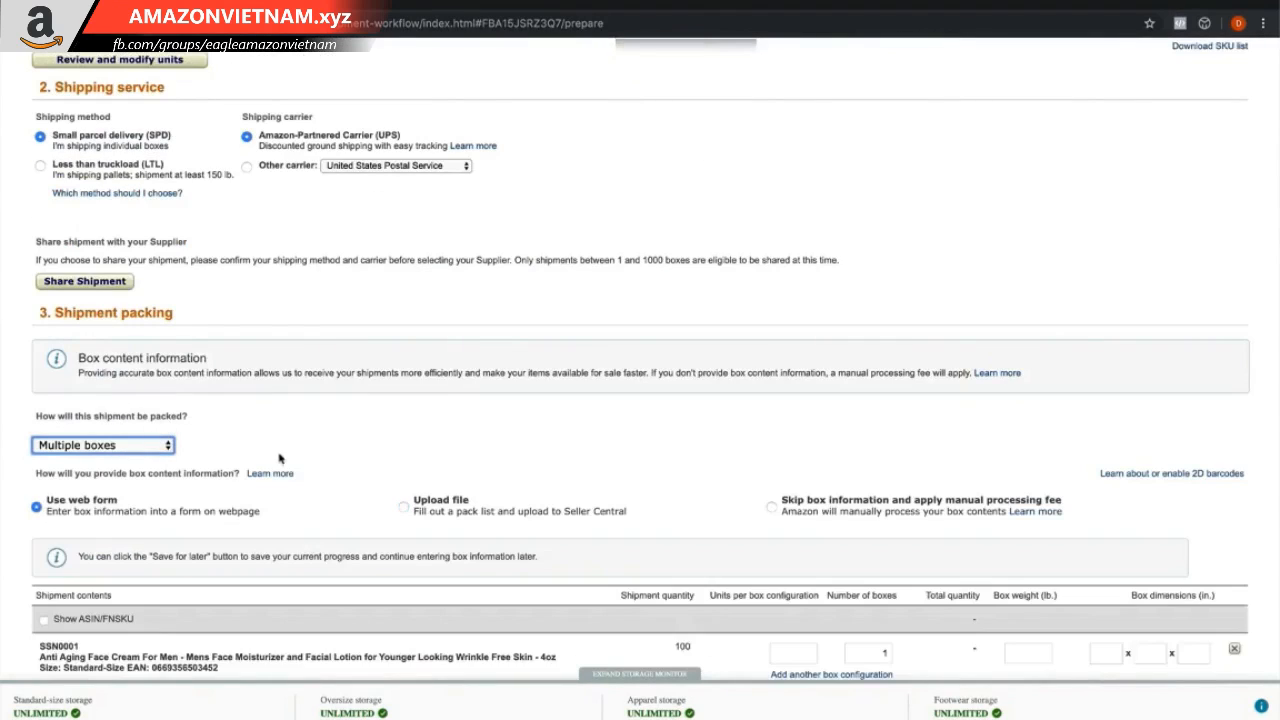
scroll(277, 449, "down", 5)
left_click(800, 335)
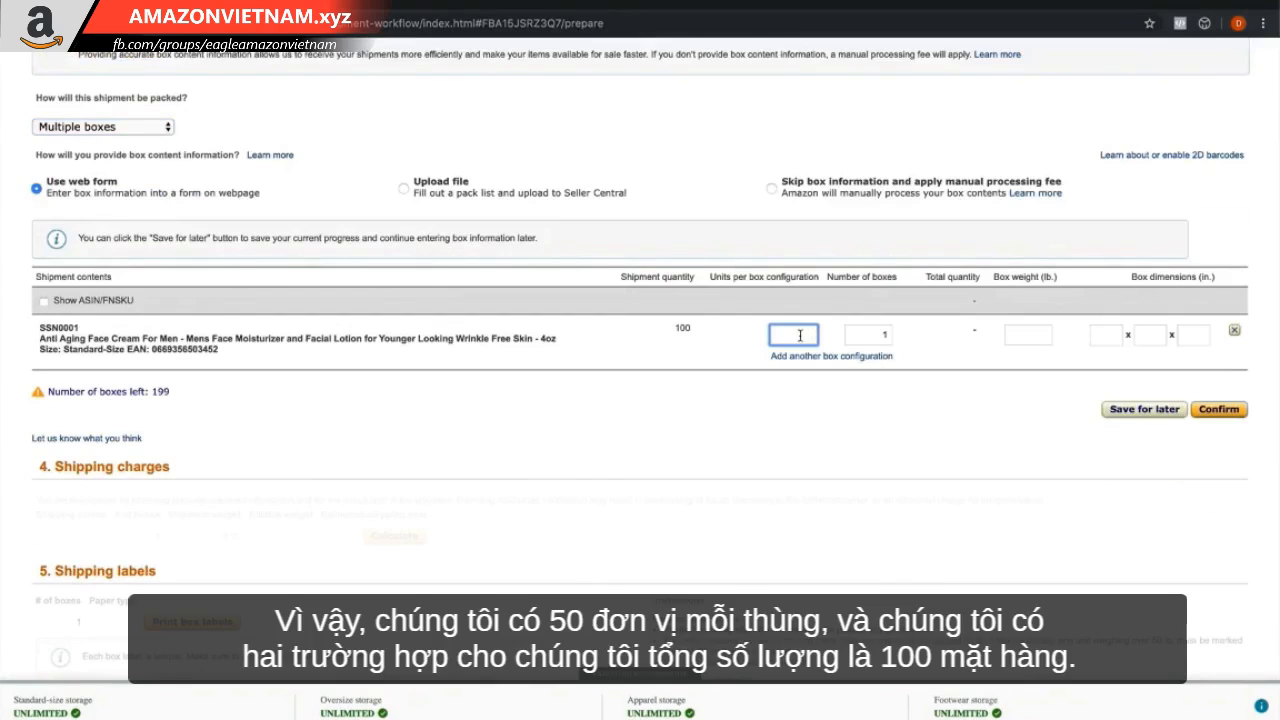
type("50")
key("Tab")
type("2")
left_click(910, 410)
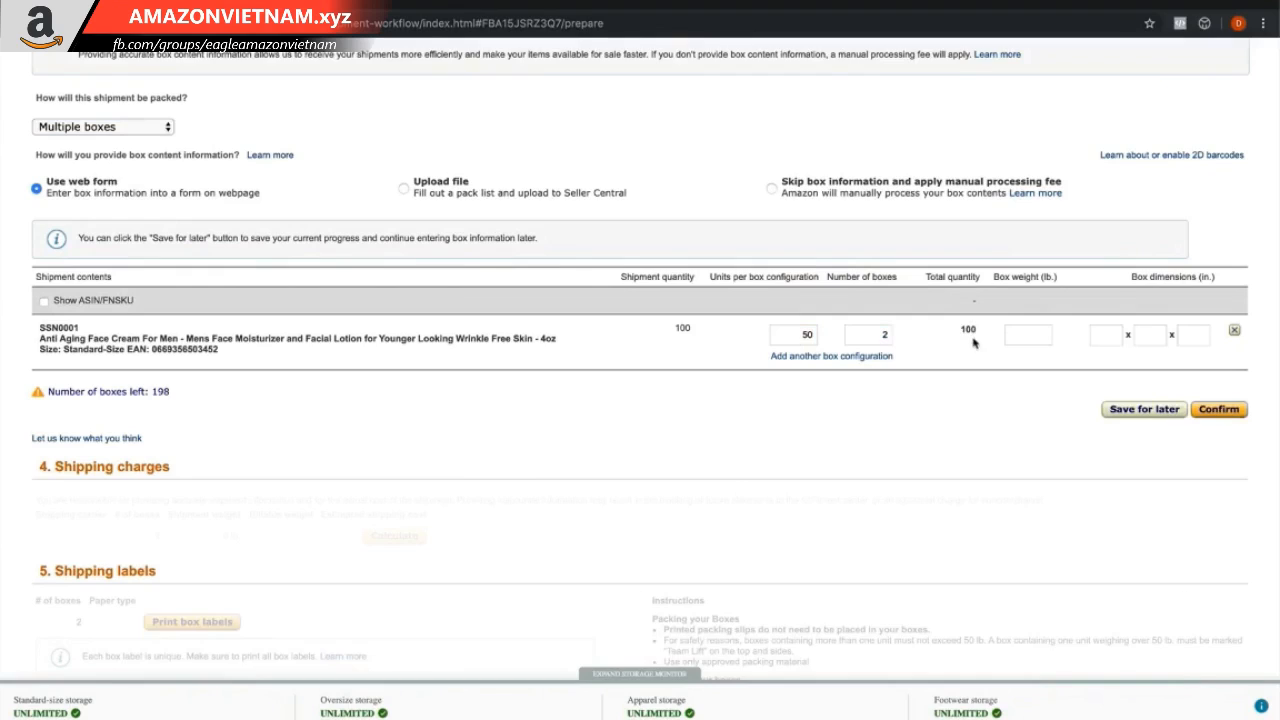
Enter a box weight of 20 lb and box dimensions of 30 x 30 x 20 in, and confirm the box information
left_click(1045, 330)
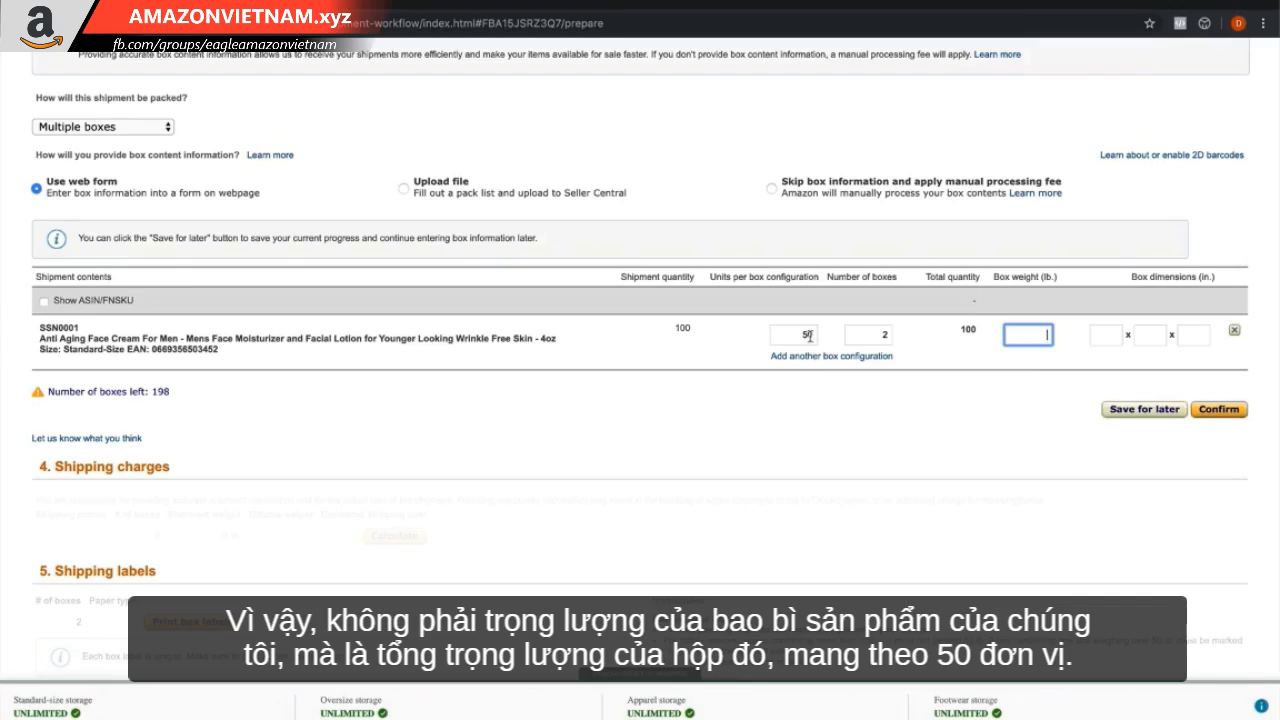
type("20")
left_click(900, 449)
left_click(1112, 364)
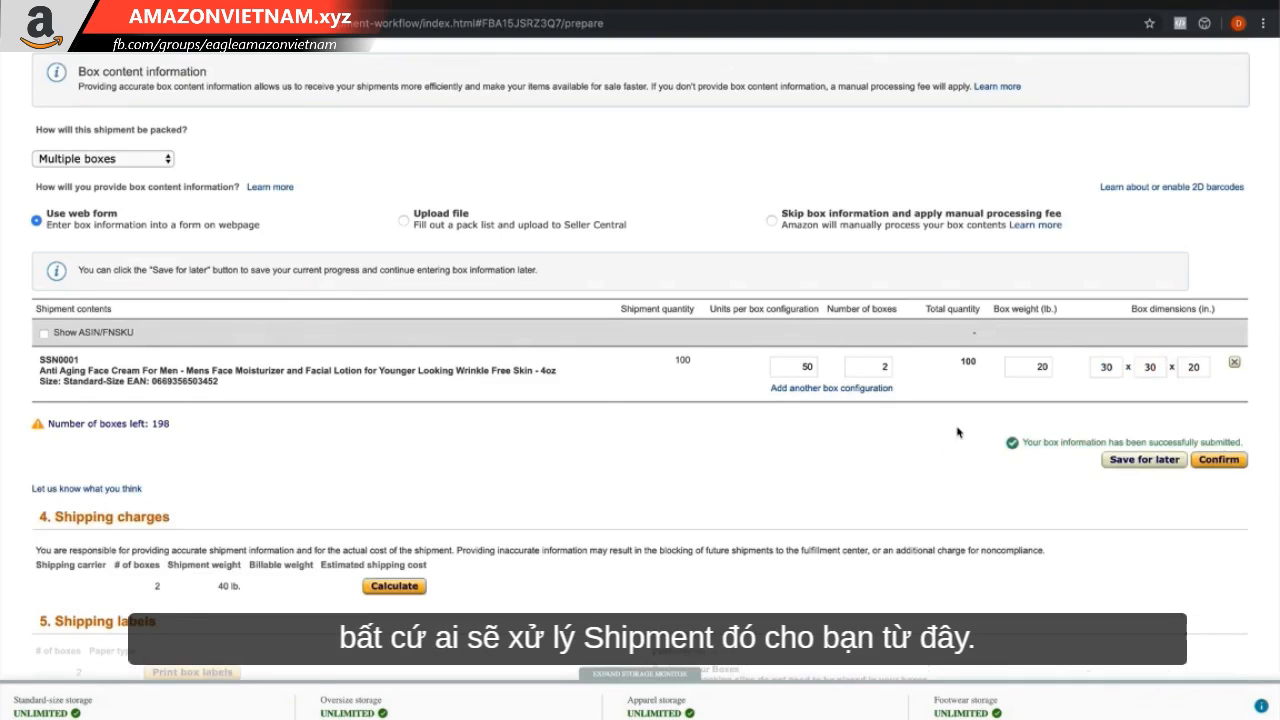
Calculate the shipping charges, then agree to the terms and conditions and accept the charges
scroll(957, 430, "down", 5)
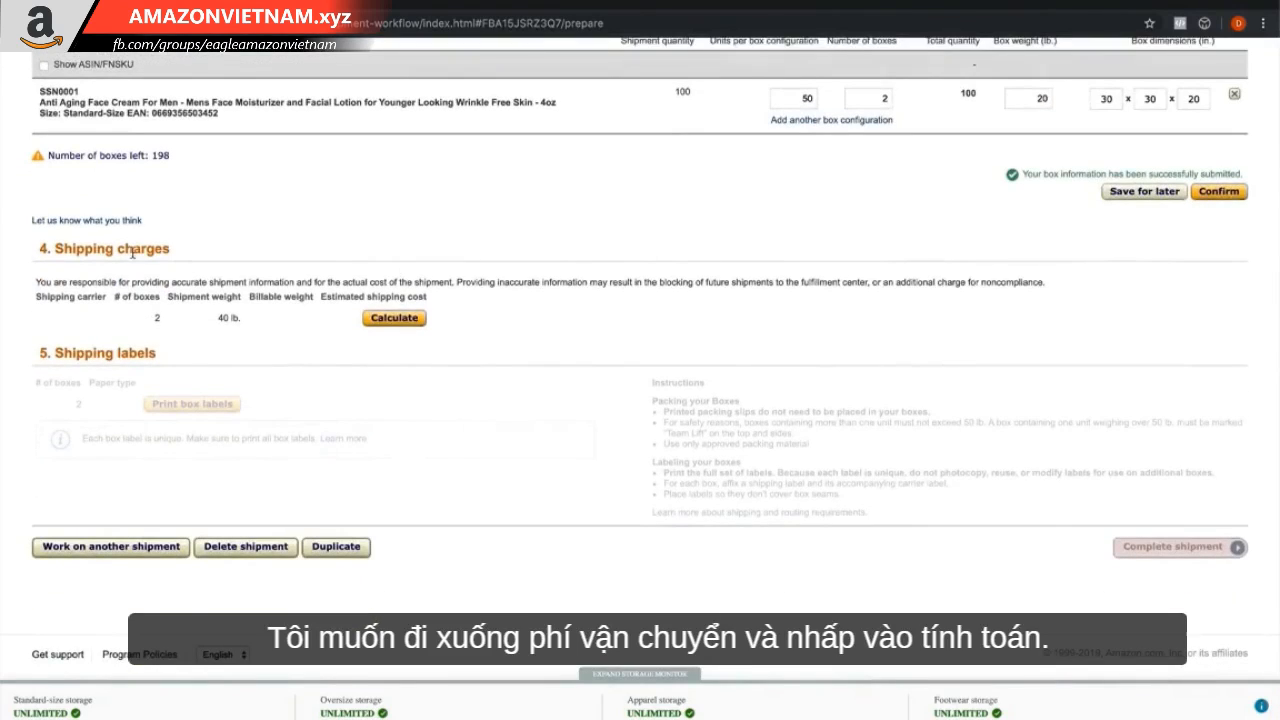
left_click(396, 317)
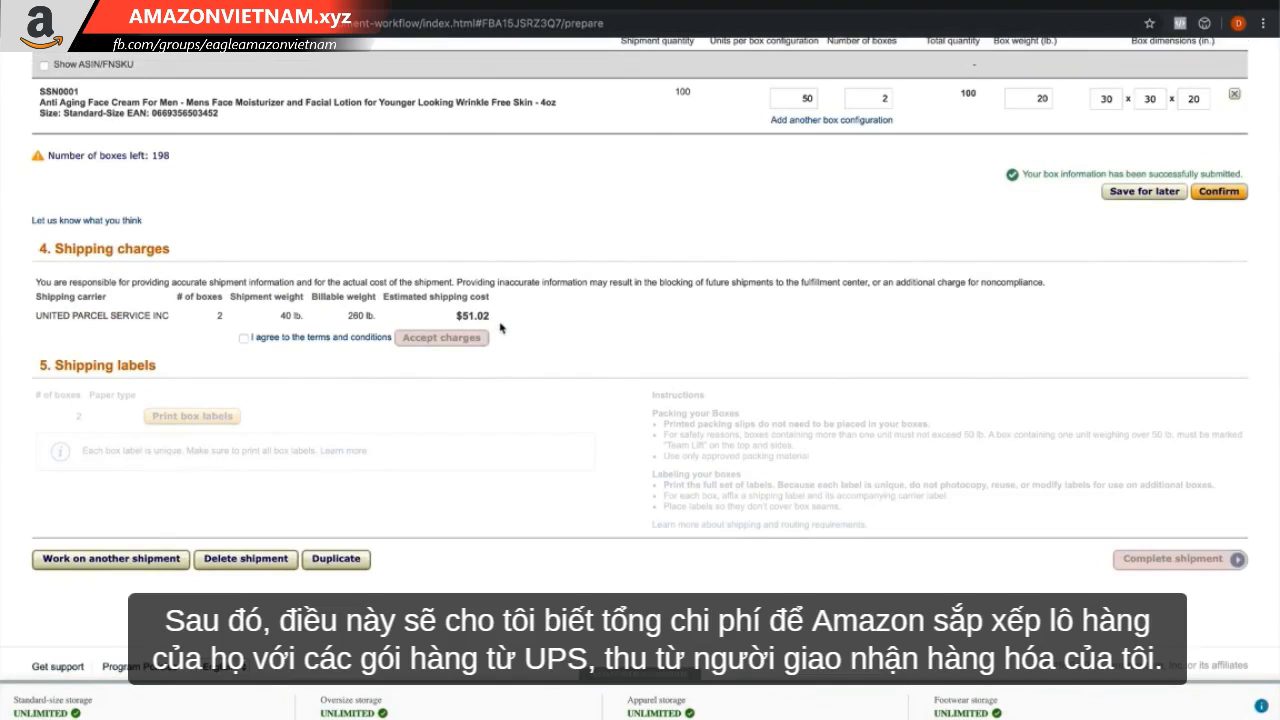
left_click(244, 338)
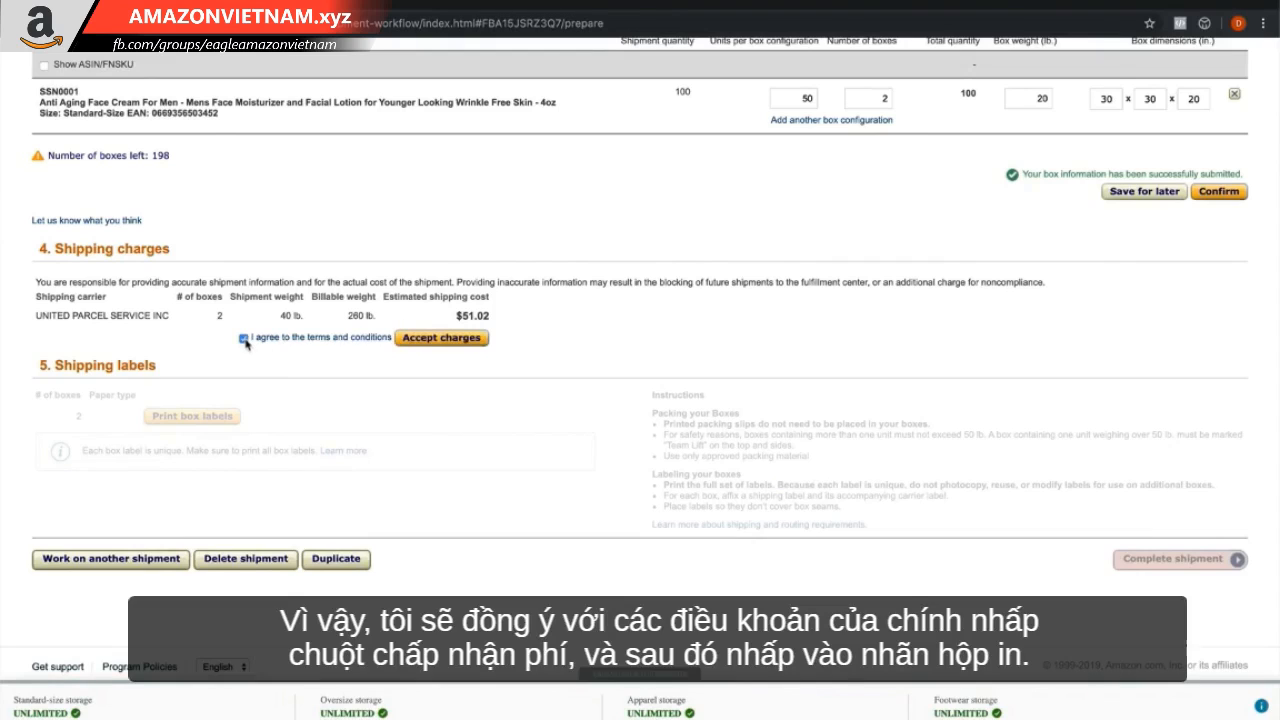
left_click(445, 340)
Print the box labels to a PDF saved in Downloads as 100-mens-face-cream-shipment-112819, and review its label pages
left_click(321, 484)
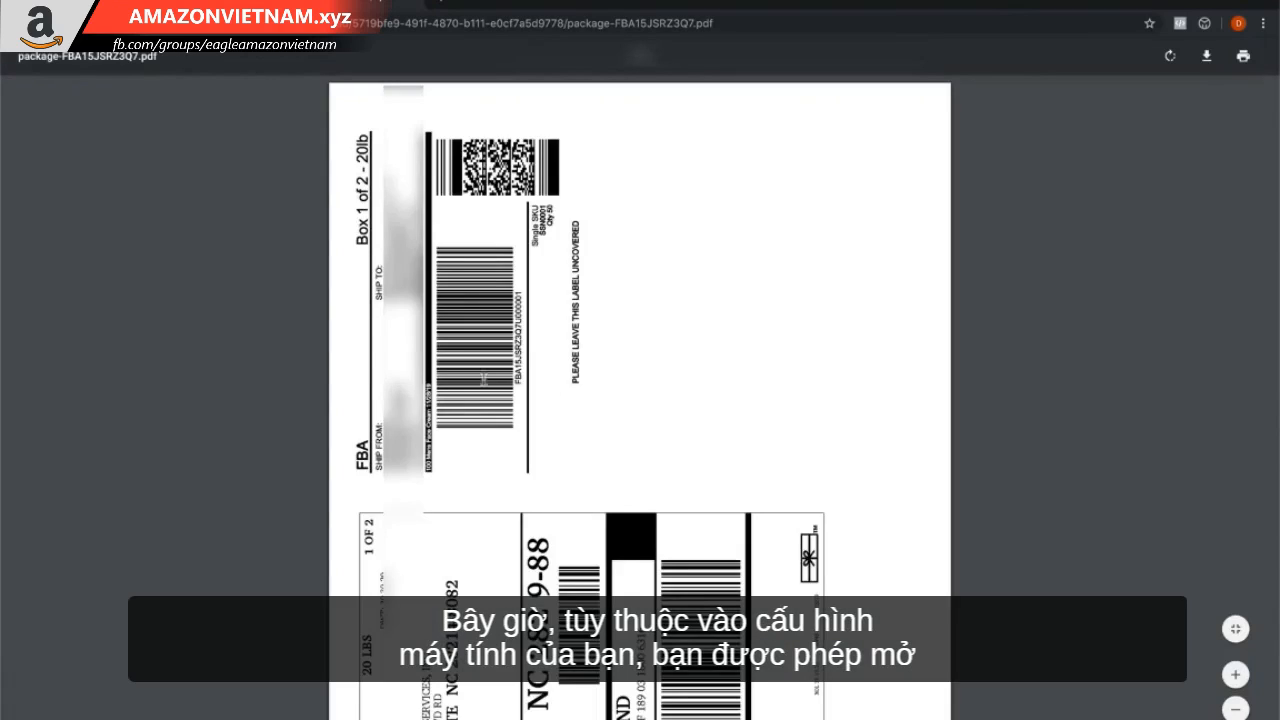
scroll(621, 413, "down", 5)
scroll(621, 413, "down", 4)
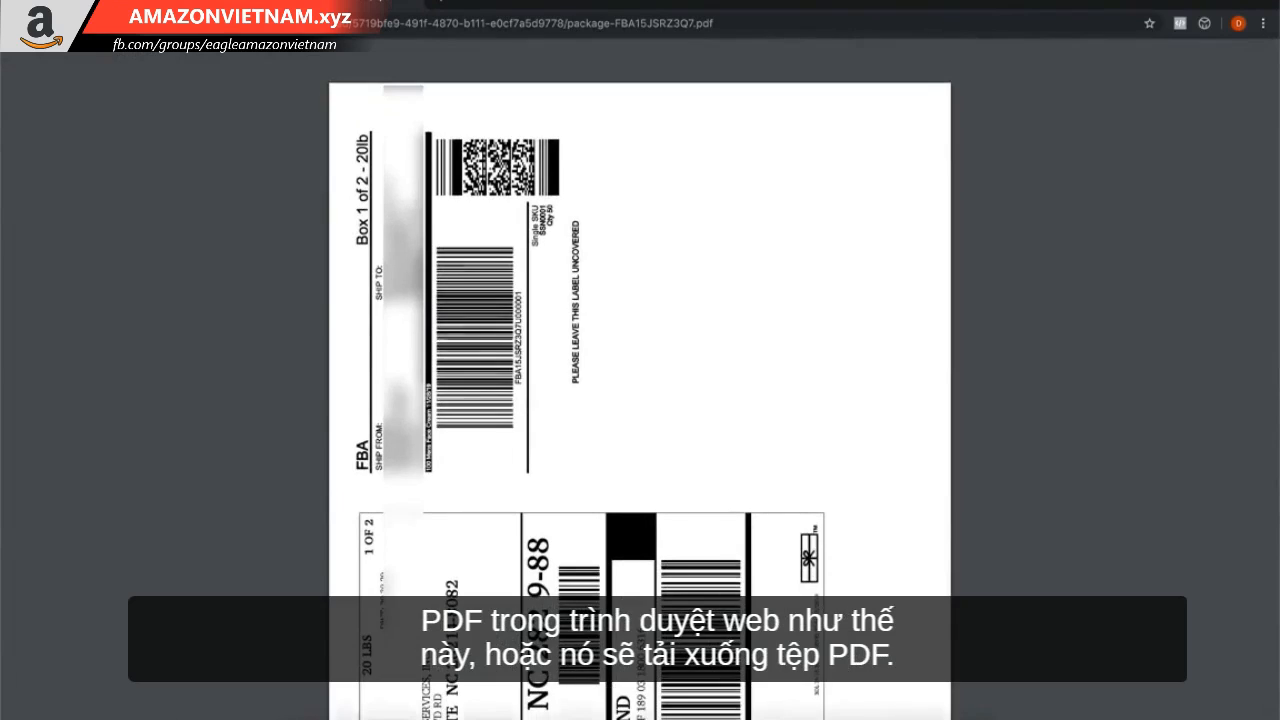
left_click(1207, 56)
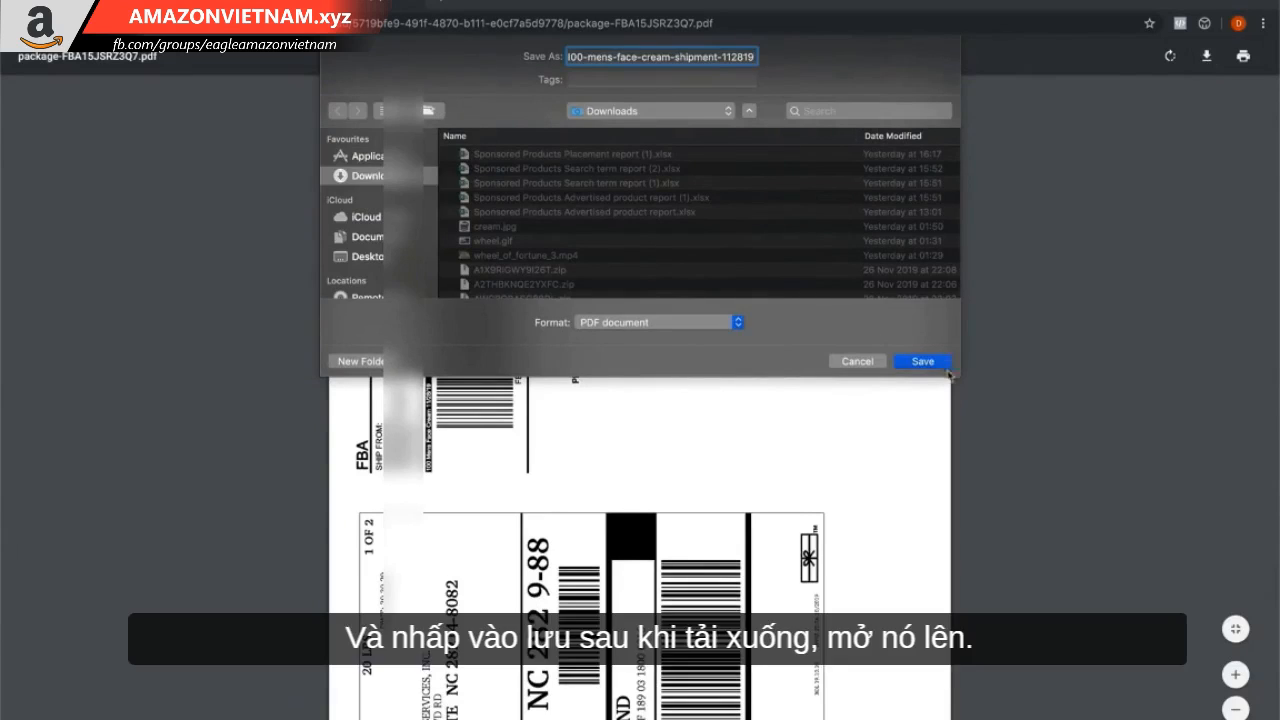
left_click(944, 364)
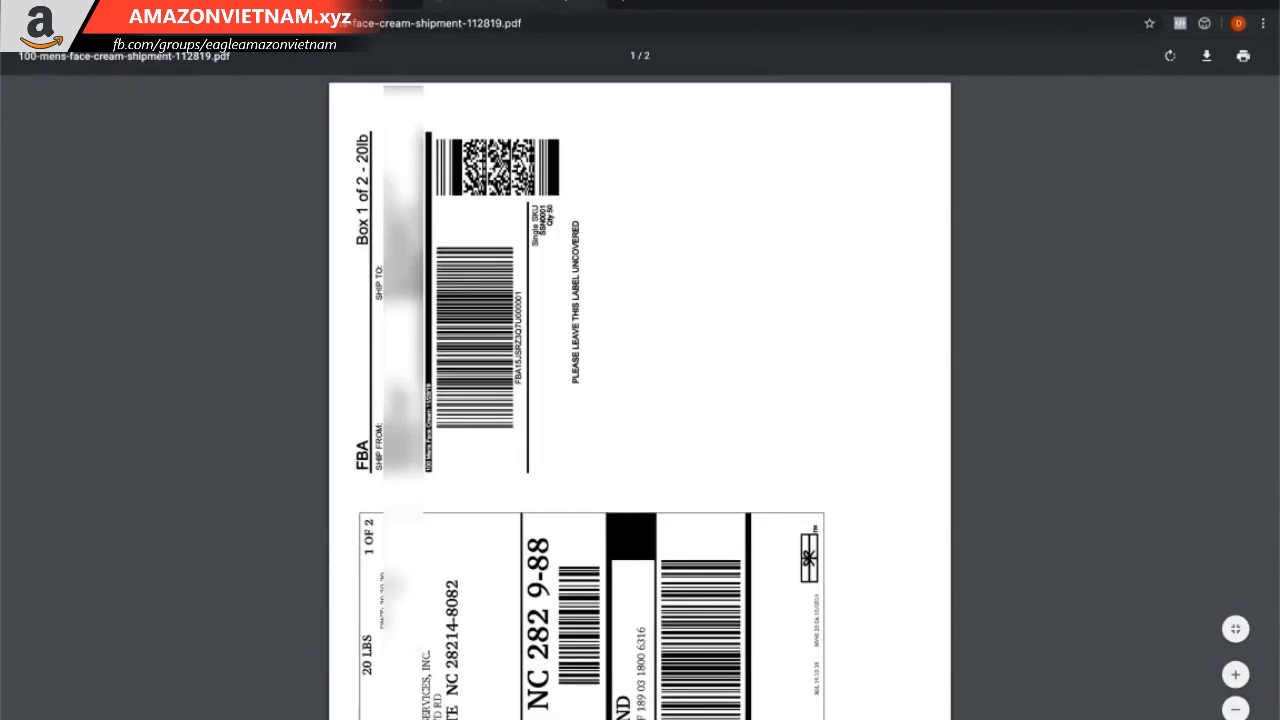
scroll(640, 400, "down", 10)
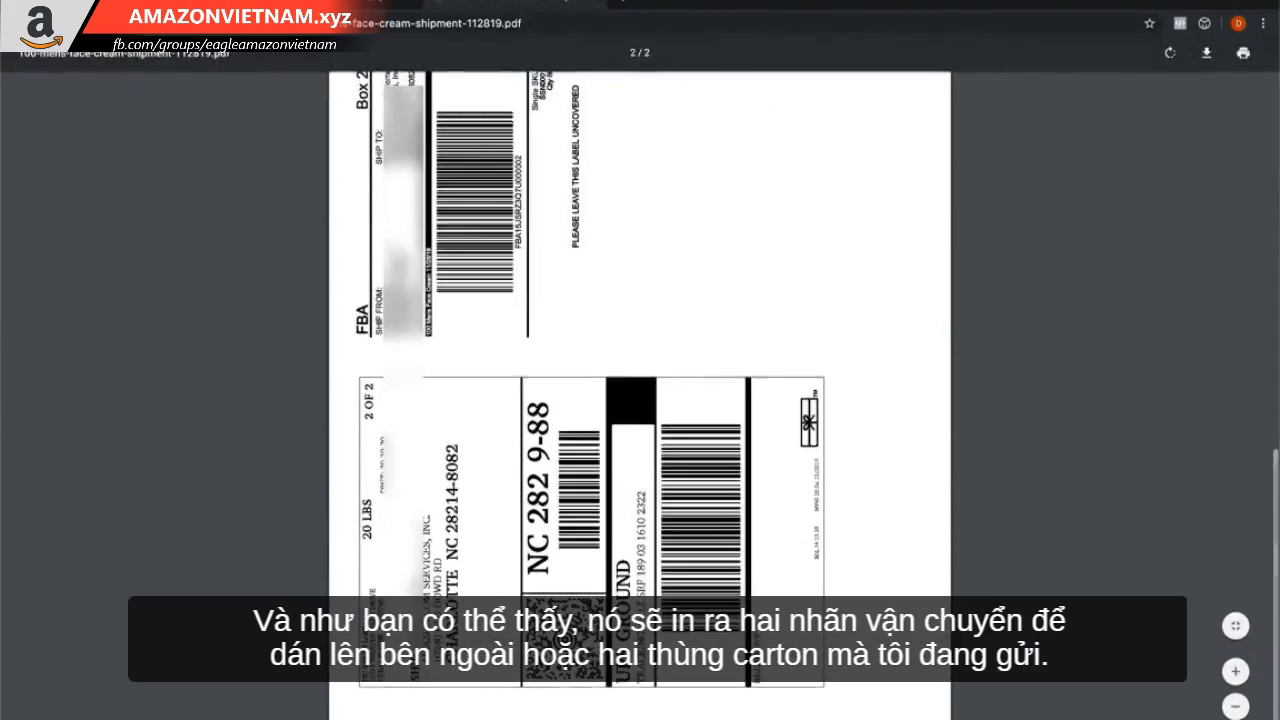
scroll(640, 400, "up", 10)
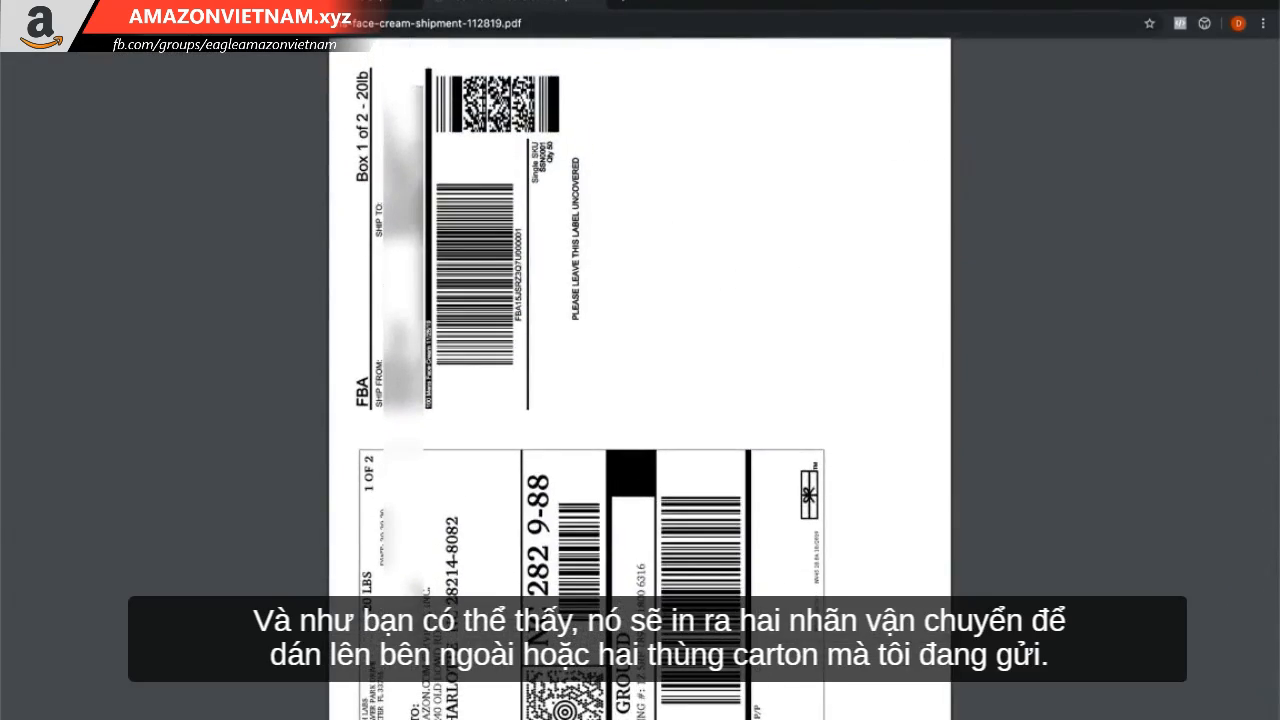
Review both pages of the box label PDF, then complete the face cream shipment in Seller Central
scroll(535, 550, "down", 10)
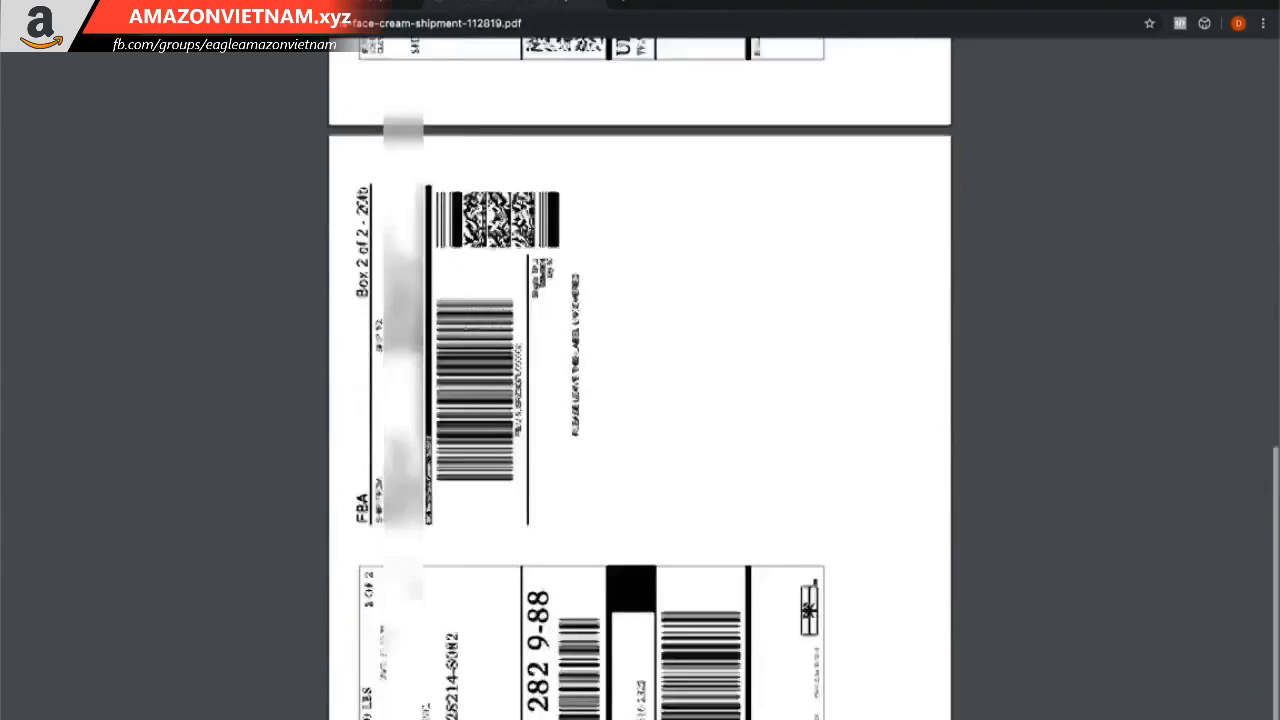
scroll(685, 555, "up", 10)
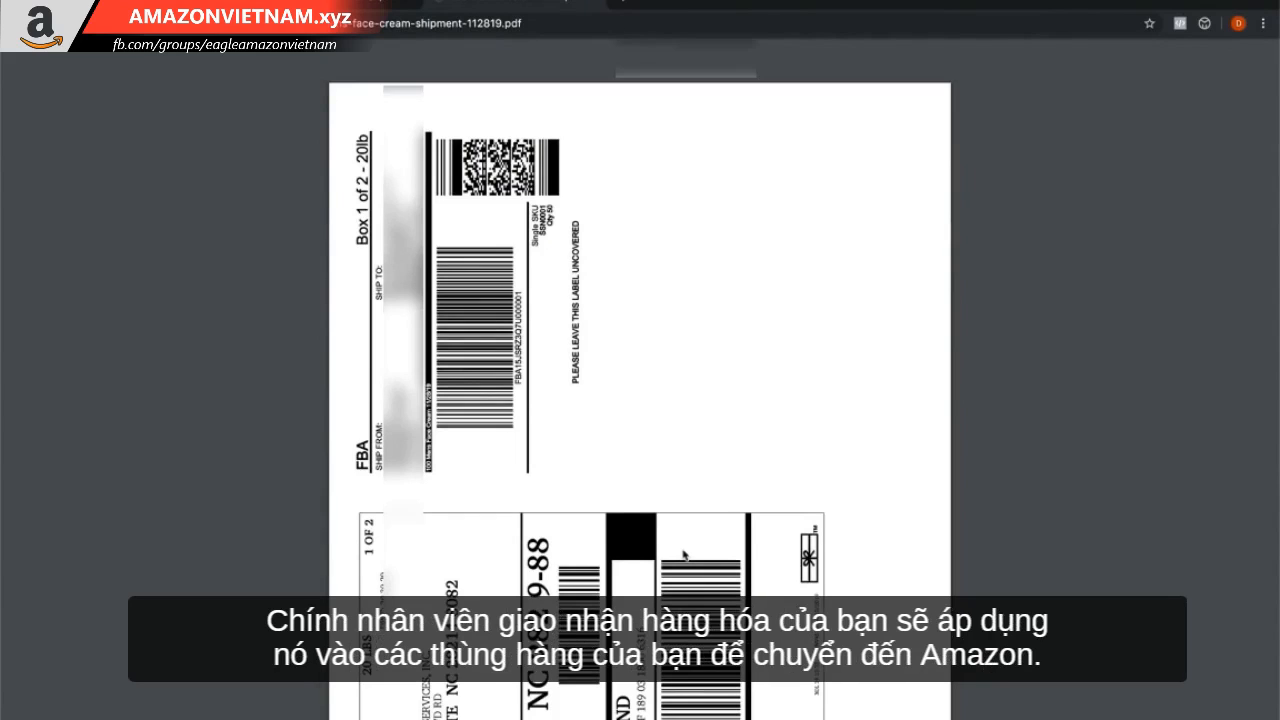
left_click(240, 3)
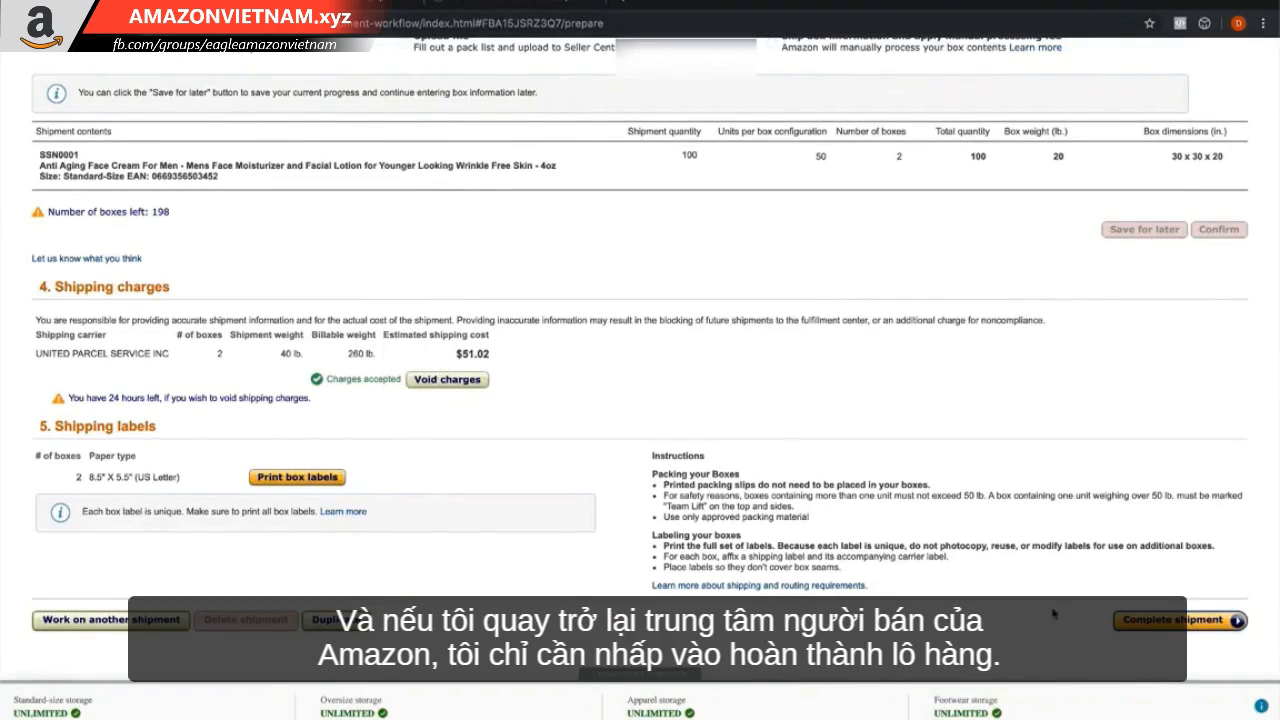
scroll(1003, 614, "down", 2)
left_click(1167, 528)
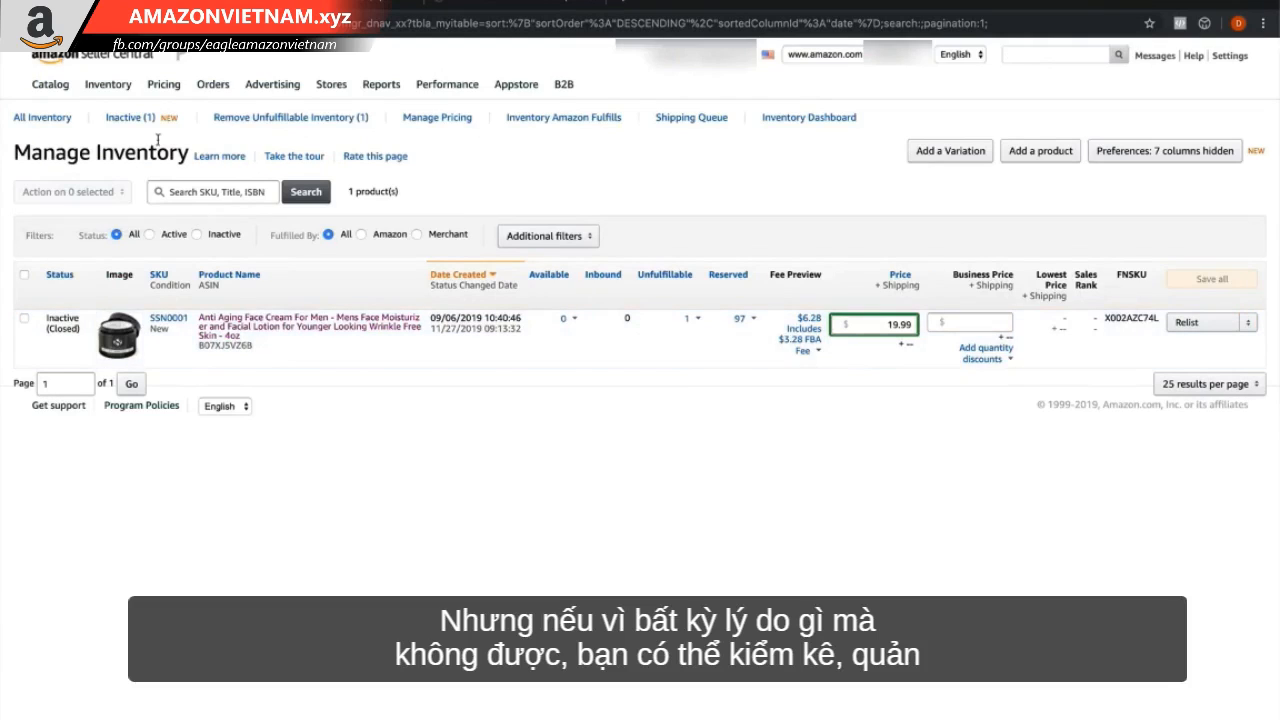
Start a new send/replenish shipping plan for face cream SSN0001 from Manage Inventory, using the case-packed products packing type
mouse_move(113, 97)
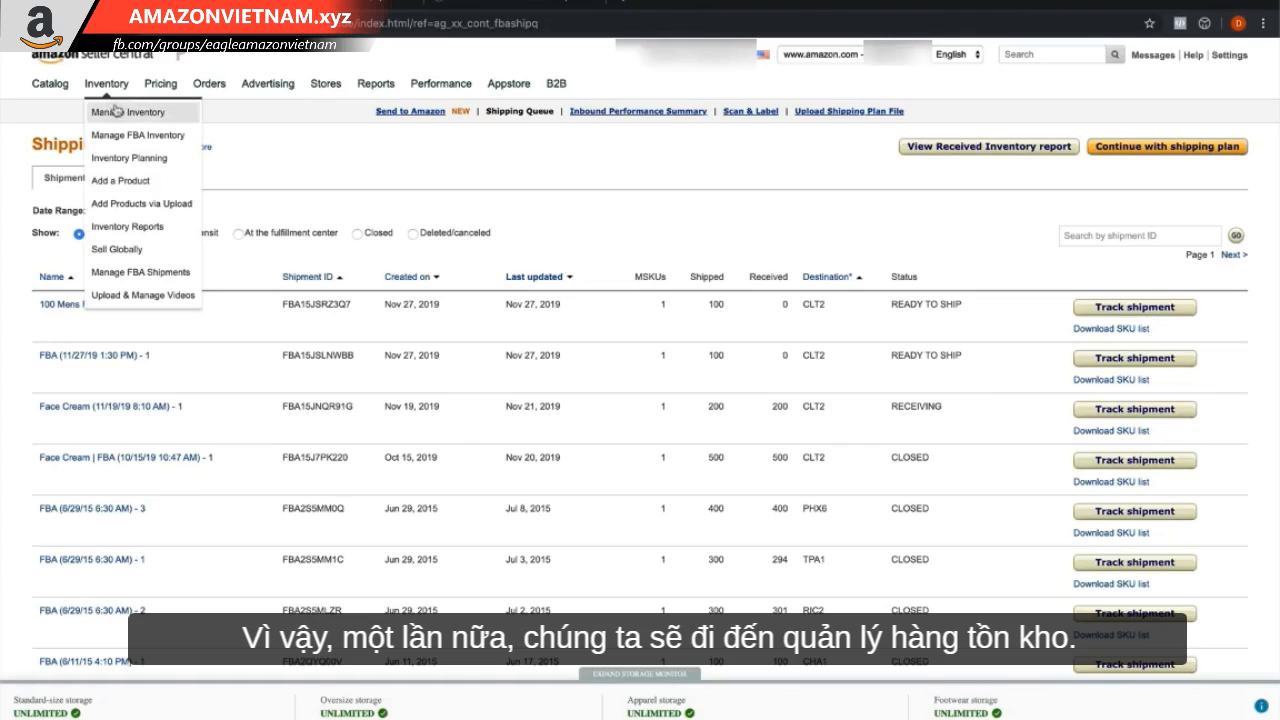
left_click(116, 112)
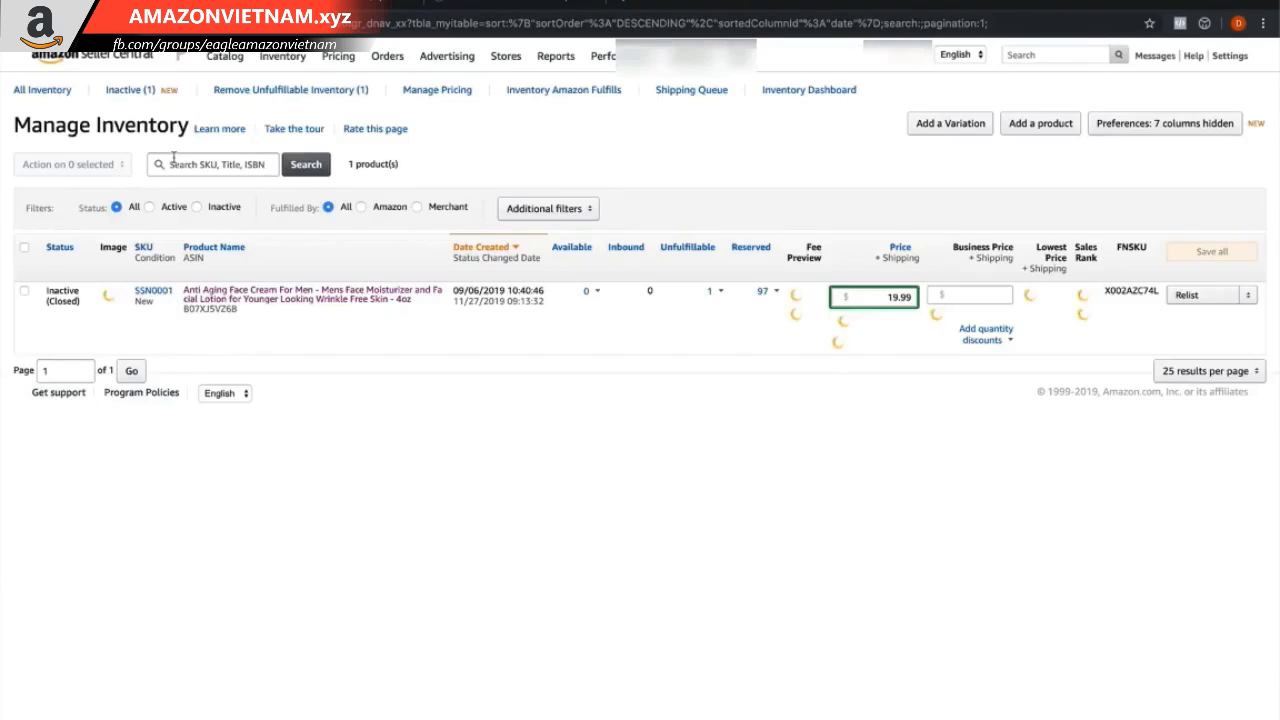
left_click(1205, 323)
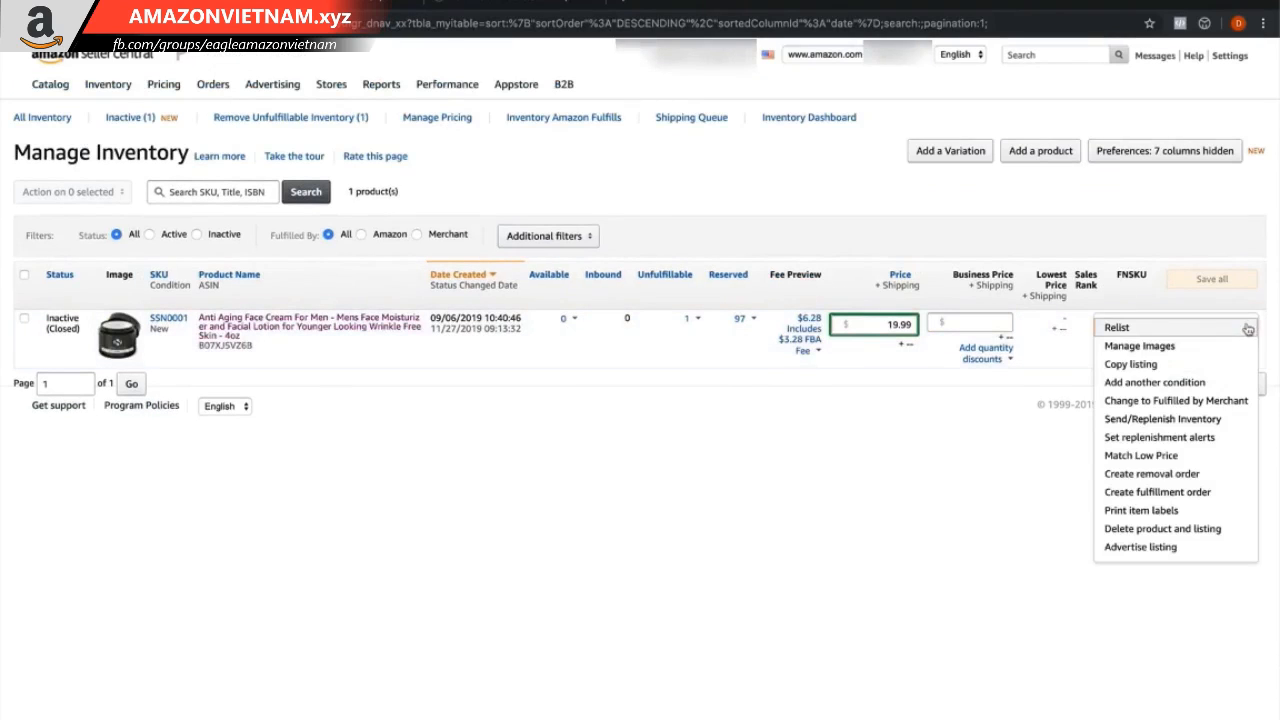
left_click(1205, 419)
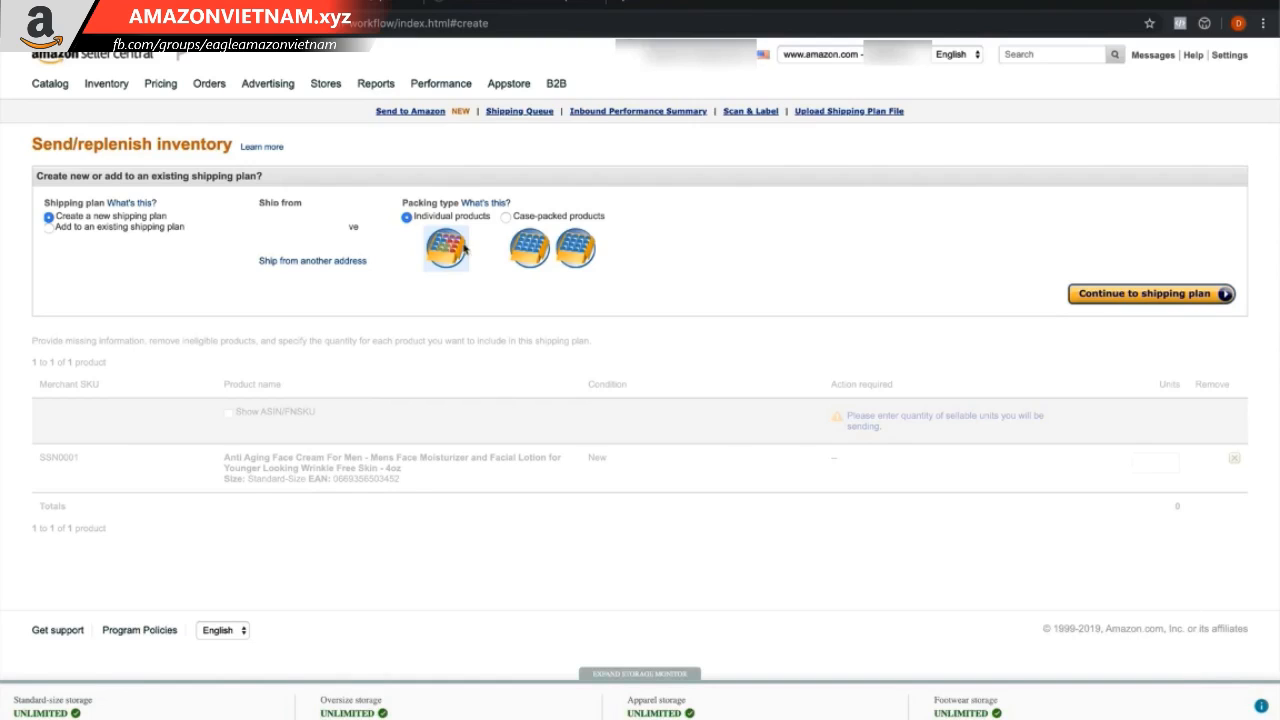
left_click(506, 217)
left_click(1181, 297)
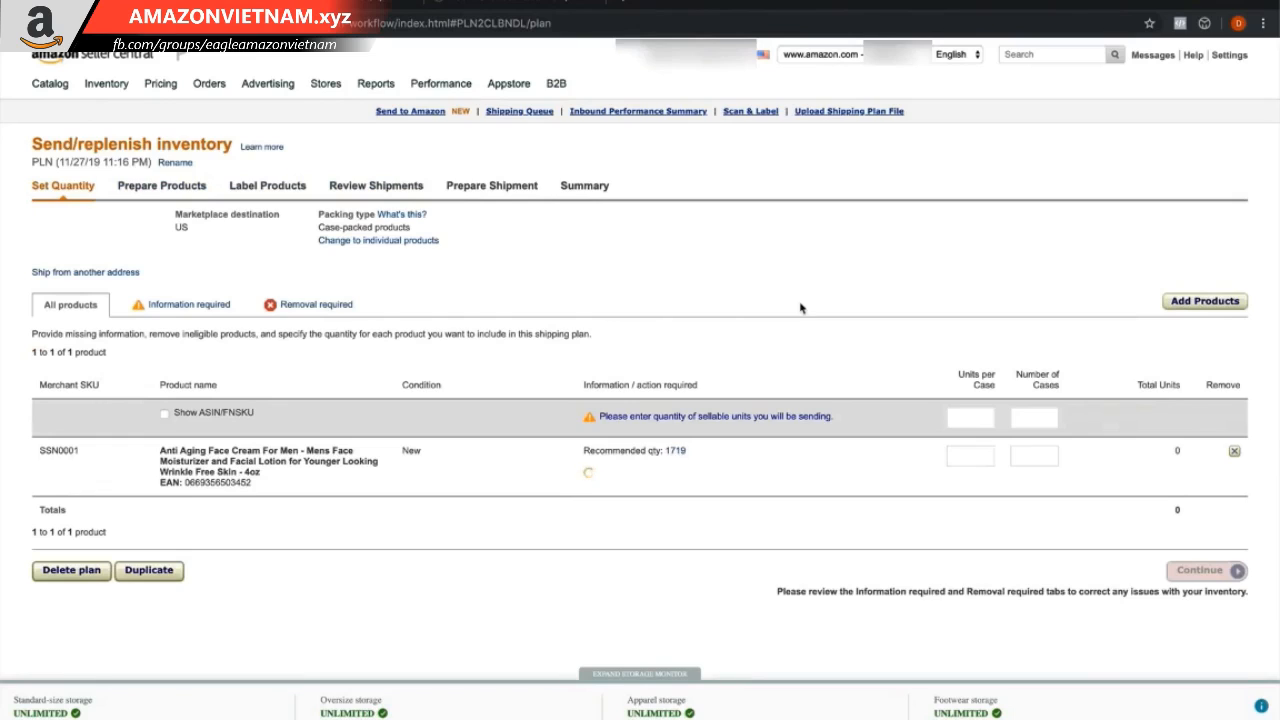
Set the face cream quantity to 50 units per case and 2 cases, and continue to product preparation
left_click(965, 452)
type("50")
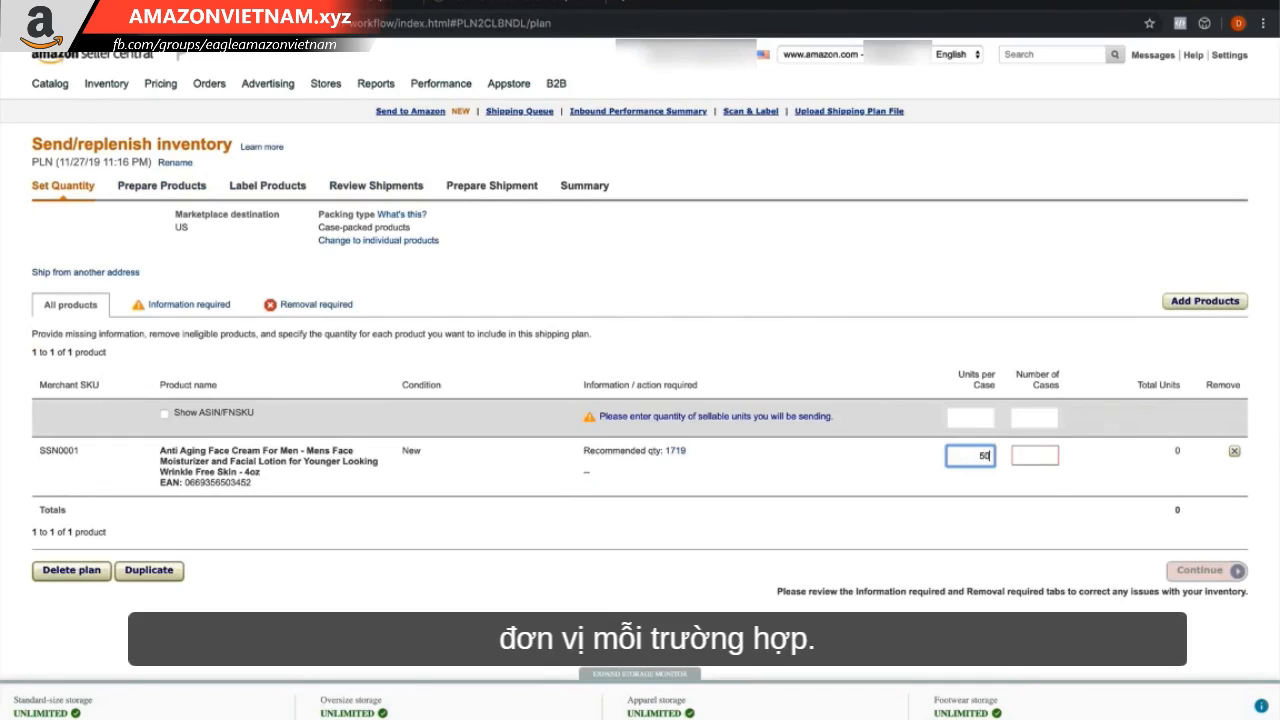
key("Tab")
type("2")
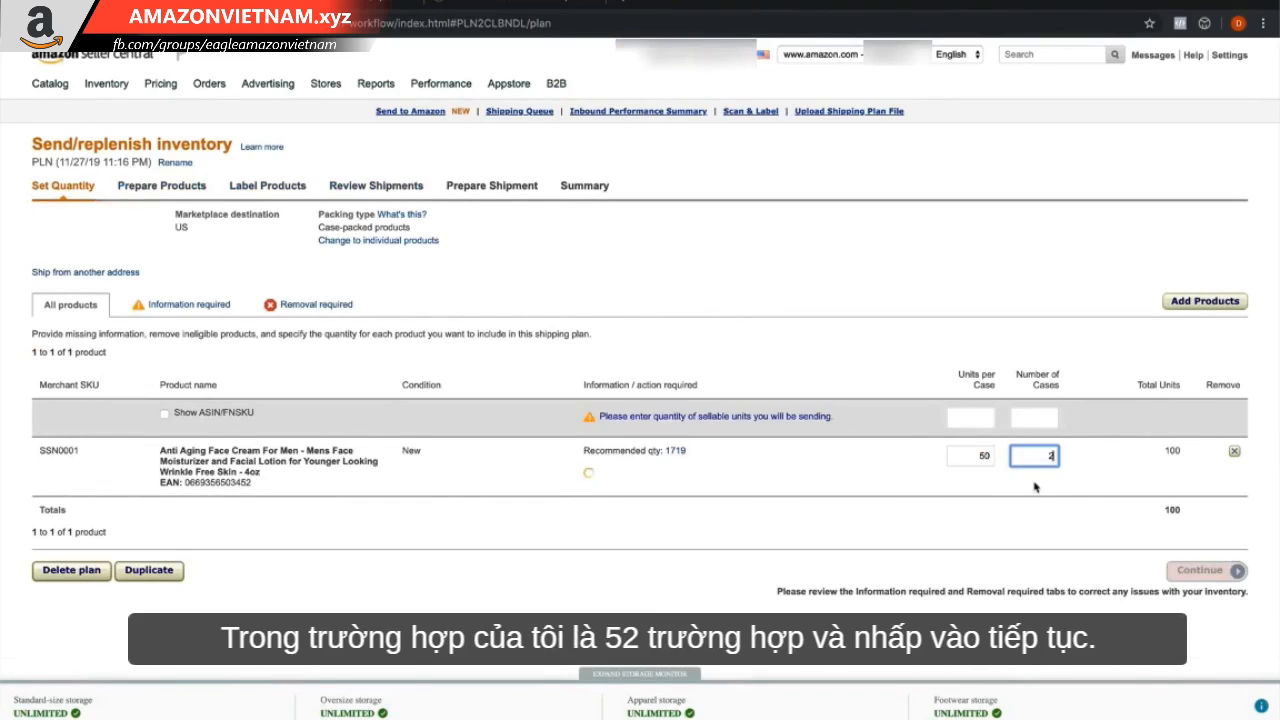
left_click(1203, 571)
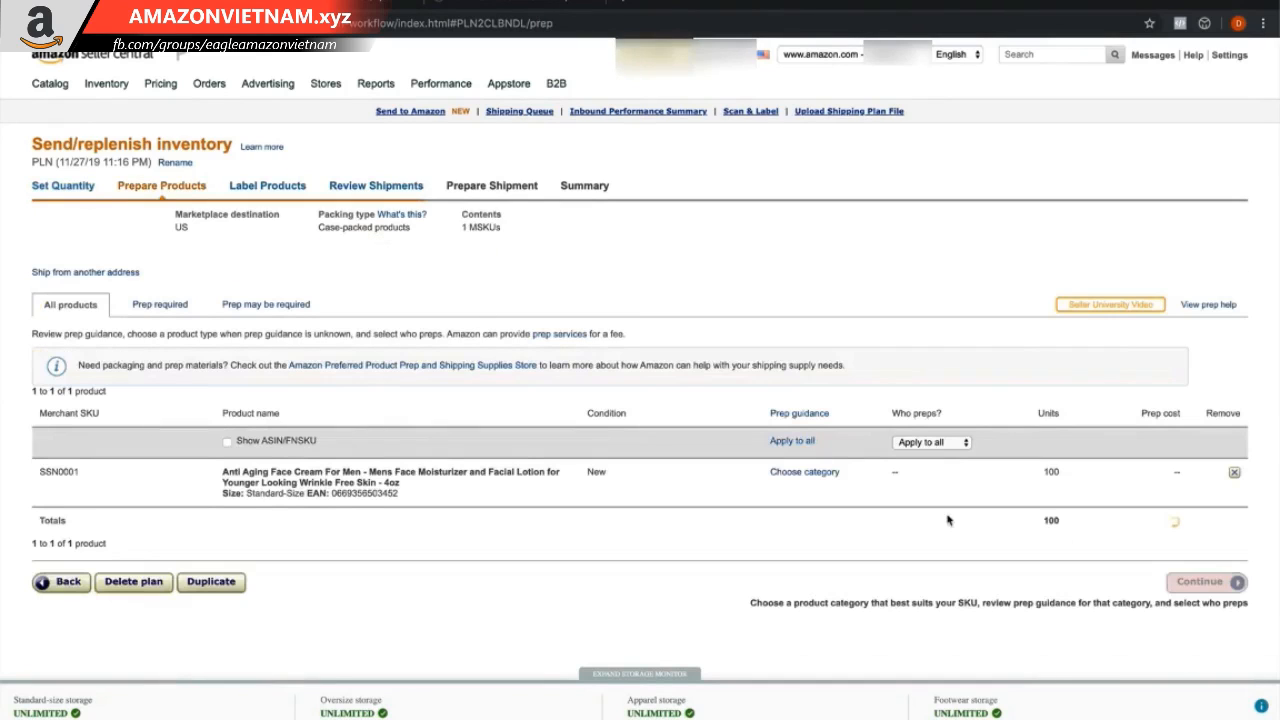
Set the face cream's prep category to No Prep Needed with Merchant applied to all as who preps, and continue to labeling
left_click(822, 477)
left_click(570, 205)
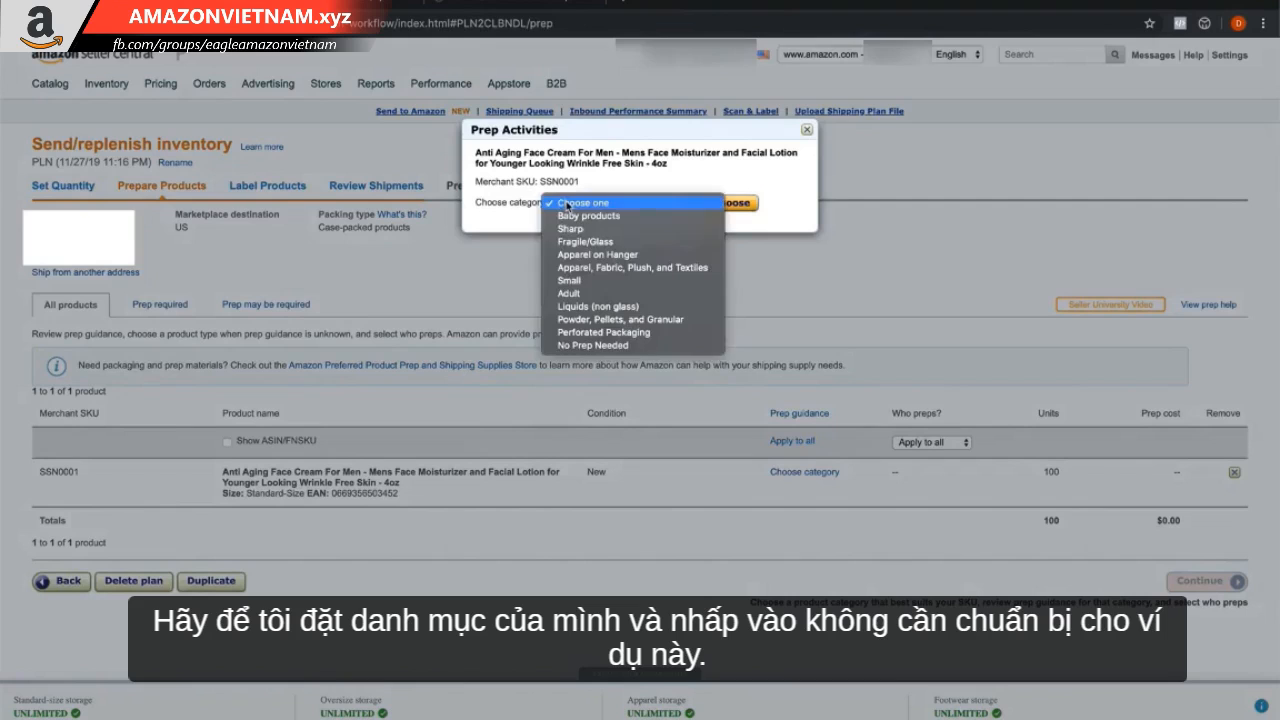
left_click(577, 345)
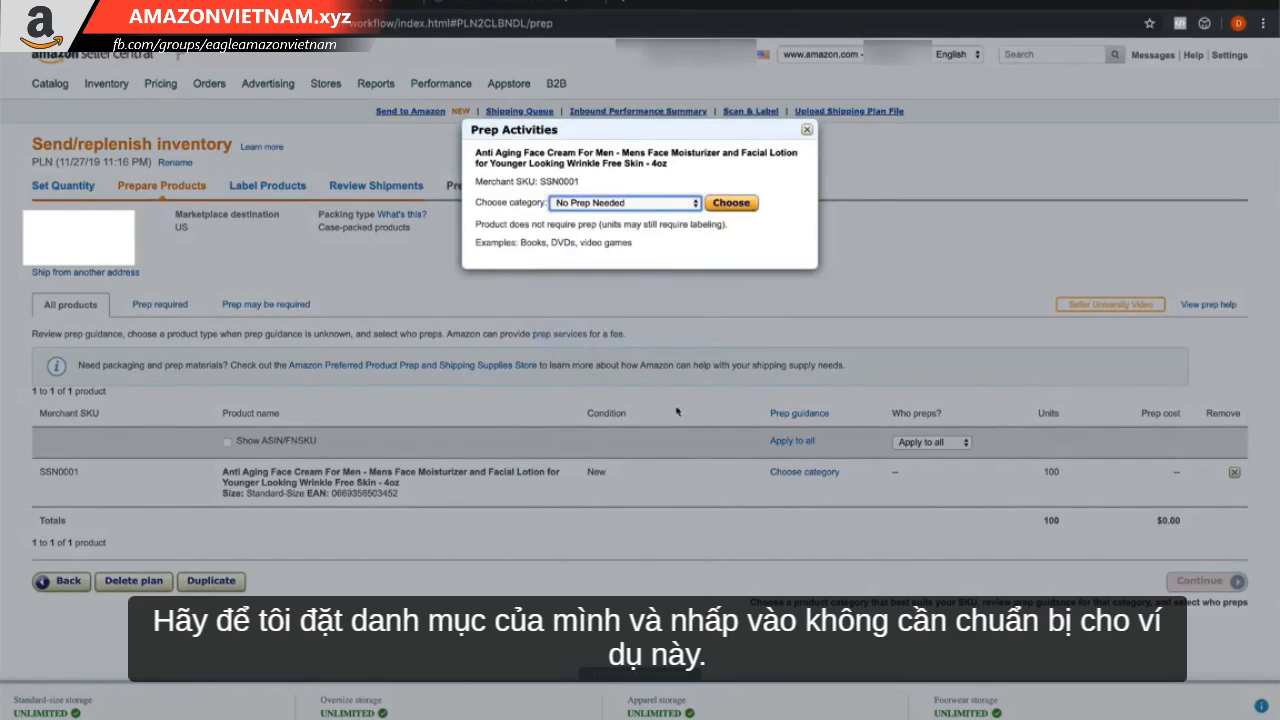
left_click(729, 203)
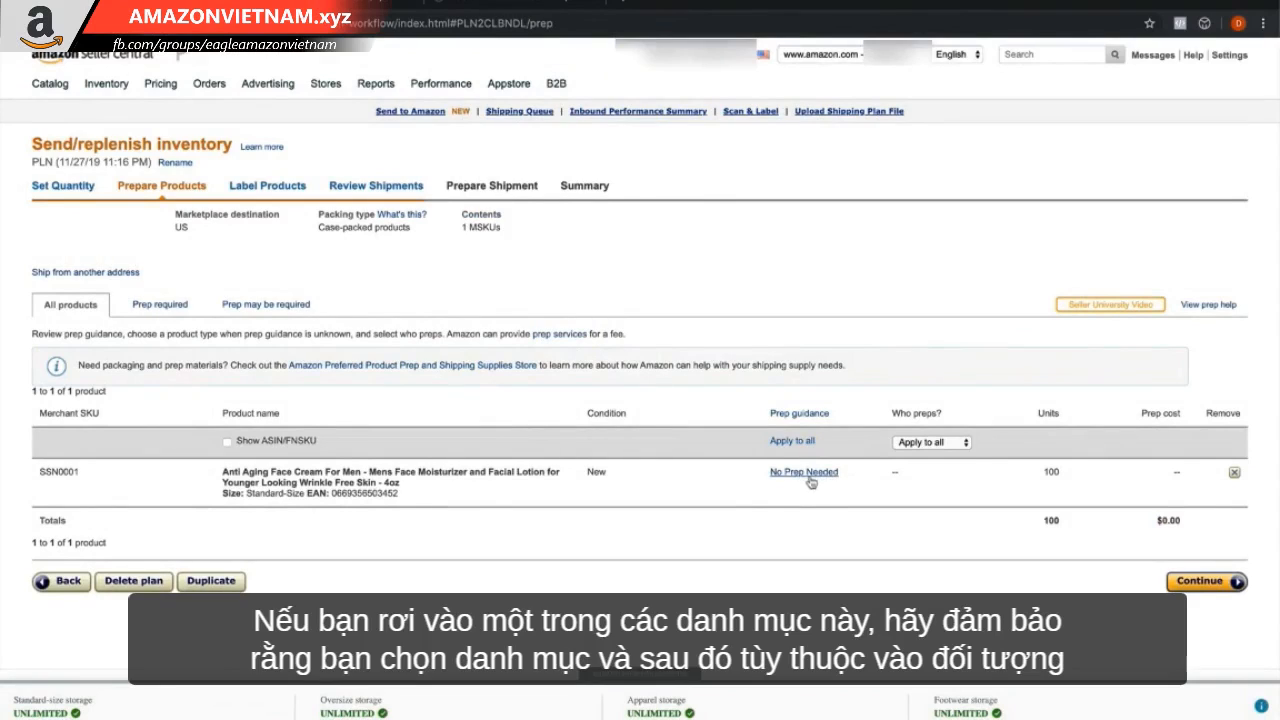
left_click(902, 445)
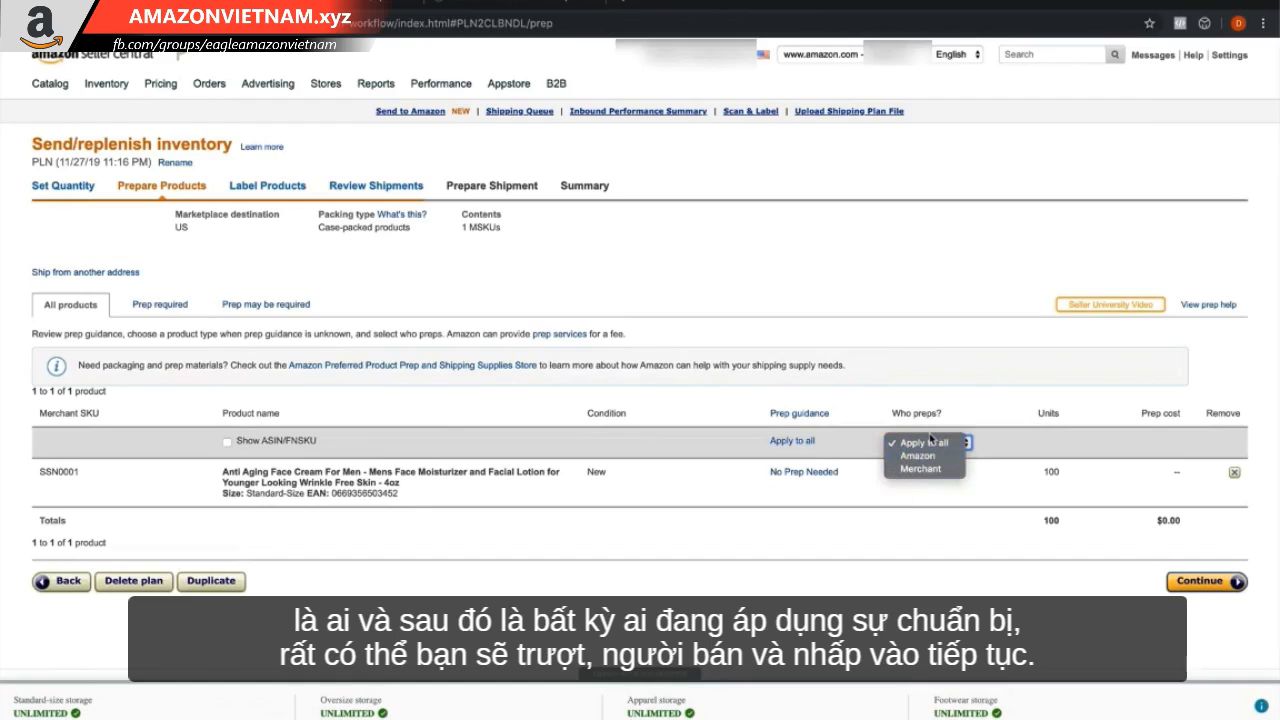
left_click(925, 469)
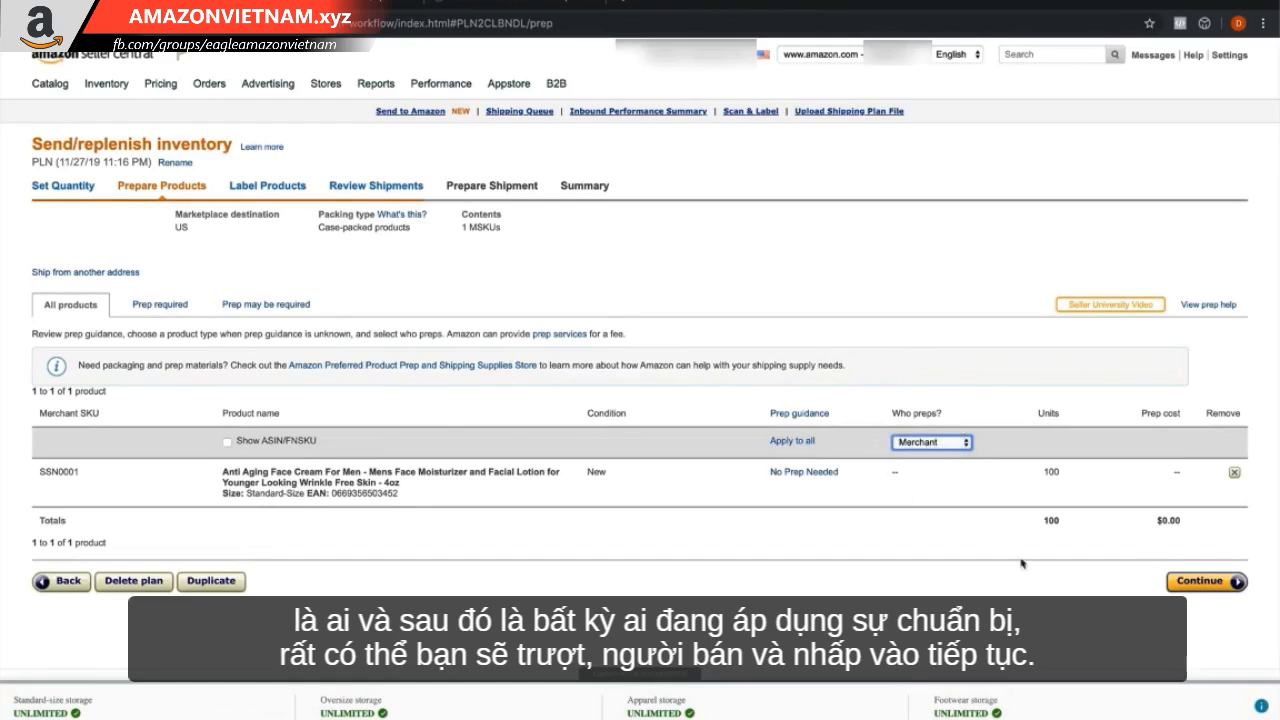
left_click(1220, 580)
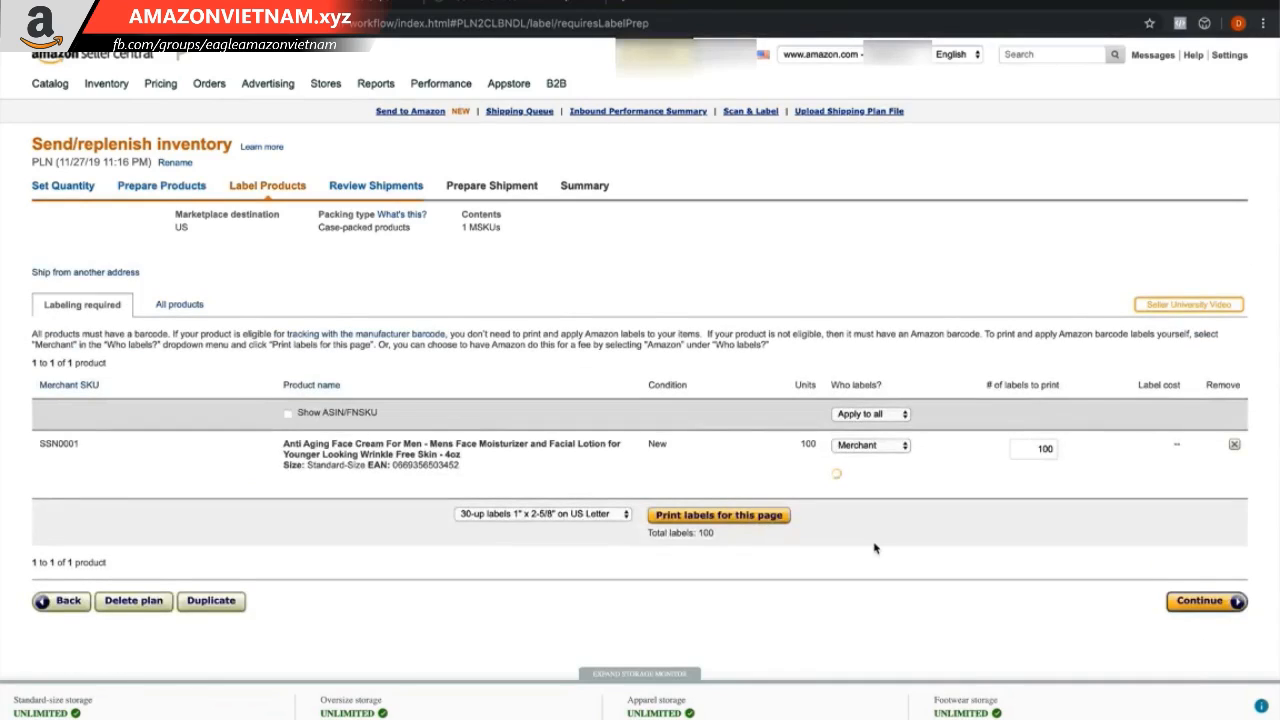
Keep Merchant as the one who labels the face creams and continue to the shipment review
left_click(868, 451)
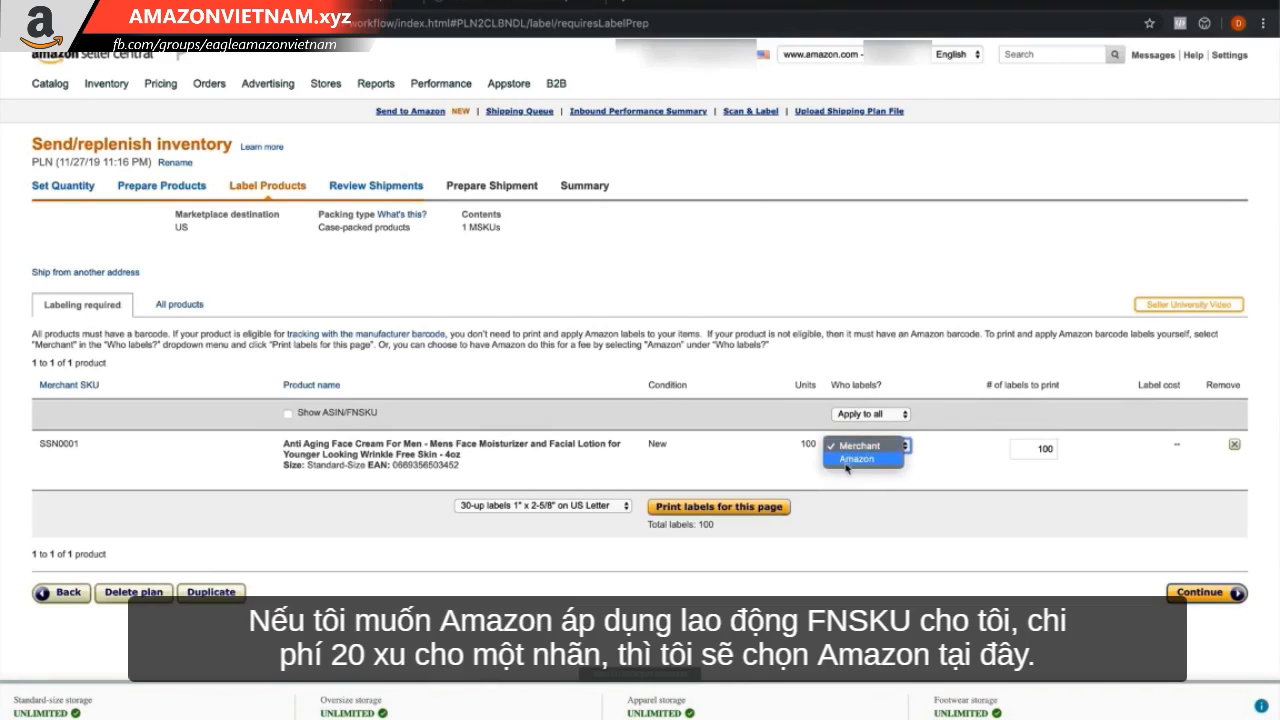
left_click(866, 486)
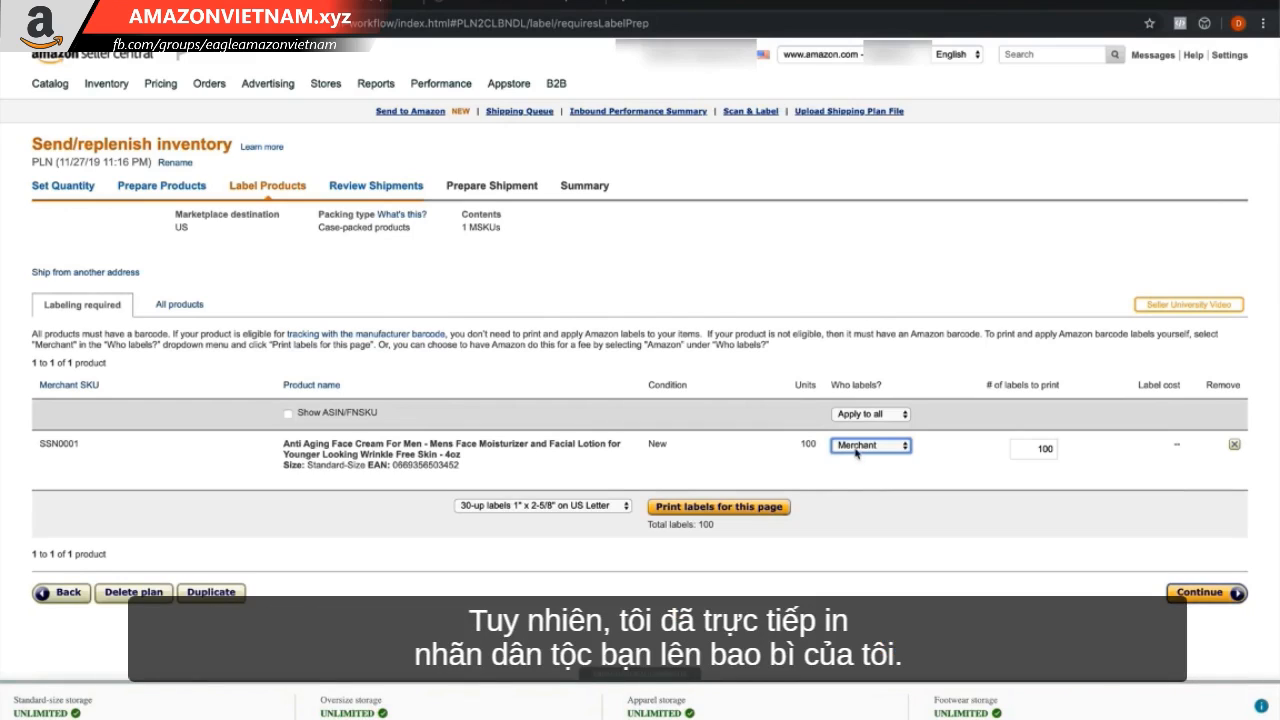
left_click(1195, 594)
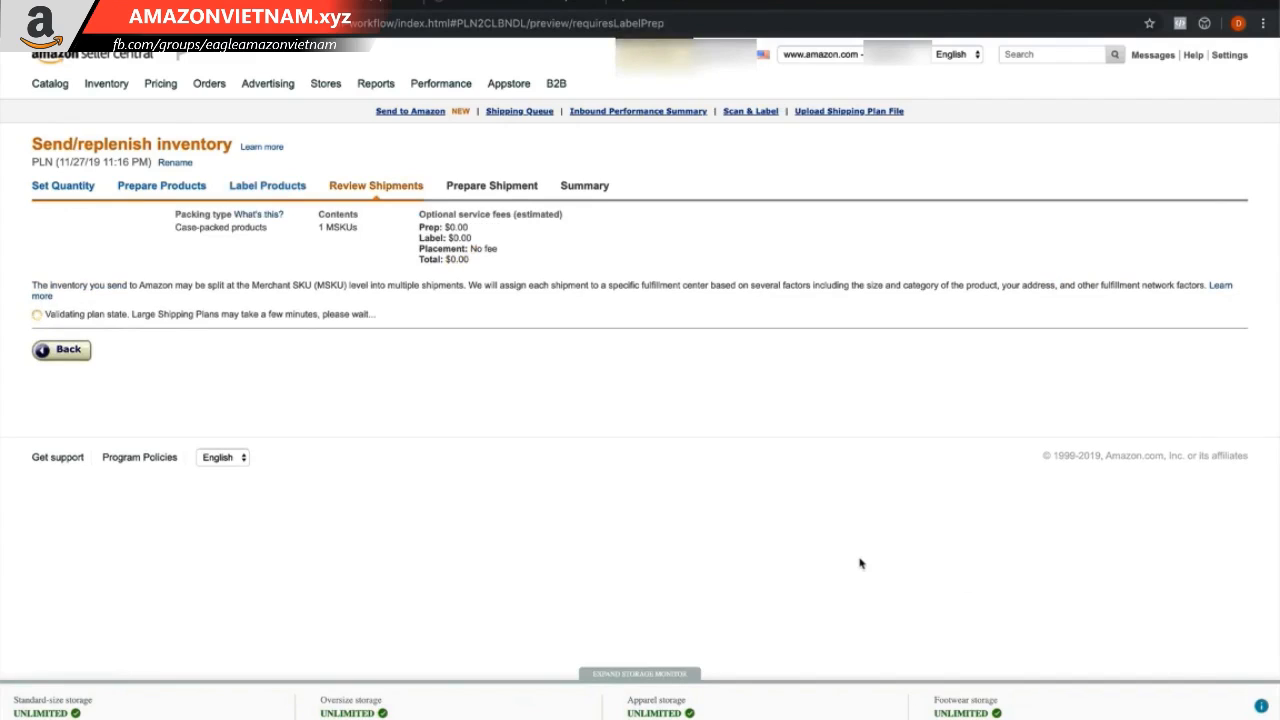
Name the new shipment "100 Mens Face Creams - International" and approve the shipping plan
triple_click(245, 341)
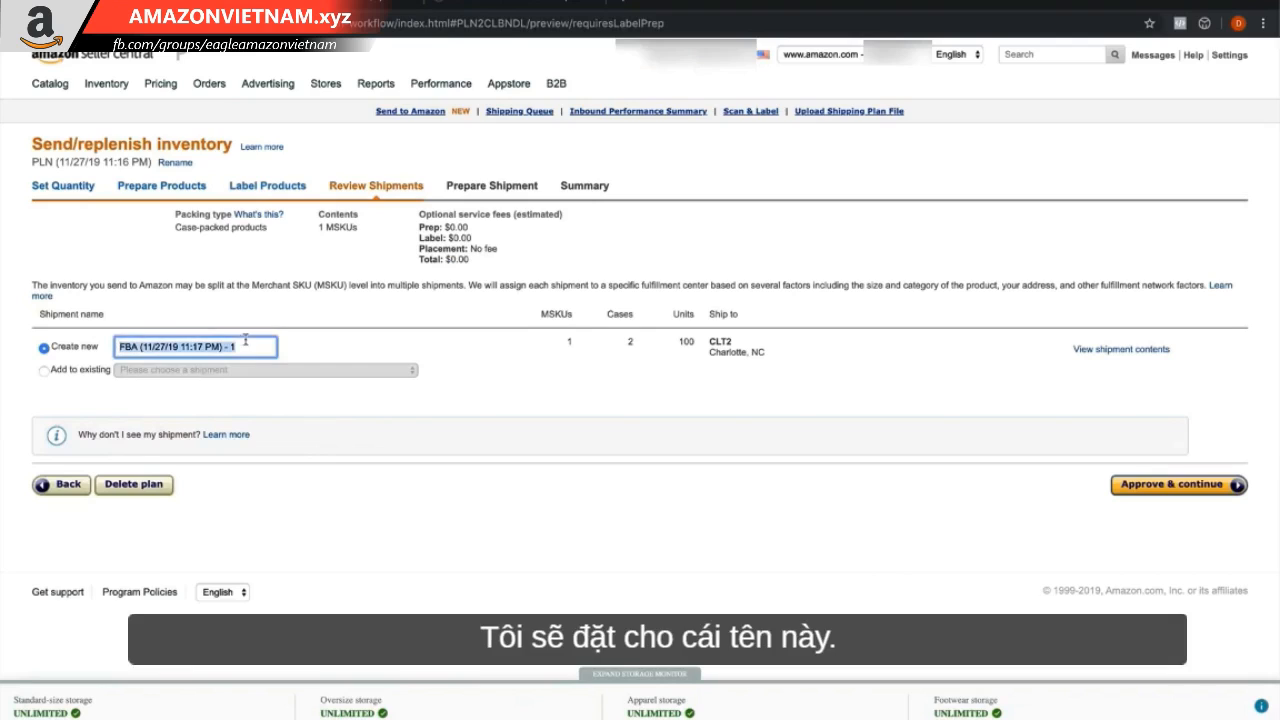
type("100 Mens Face Creams - International")
left_click(615, 525)
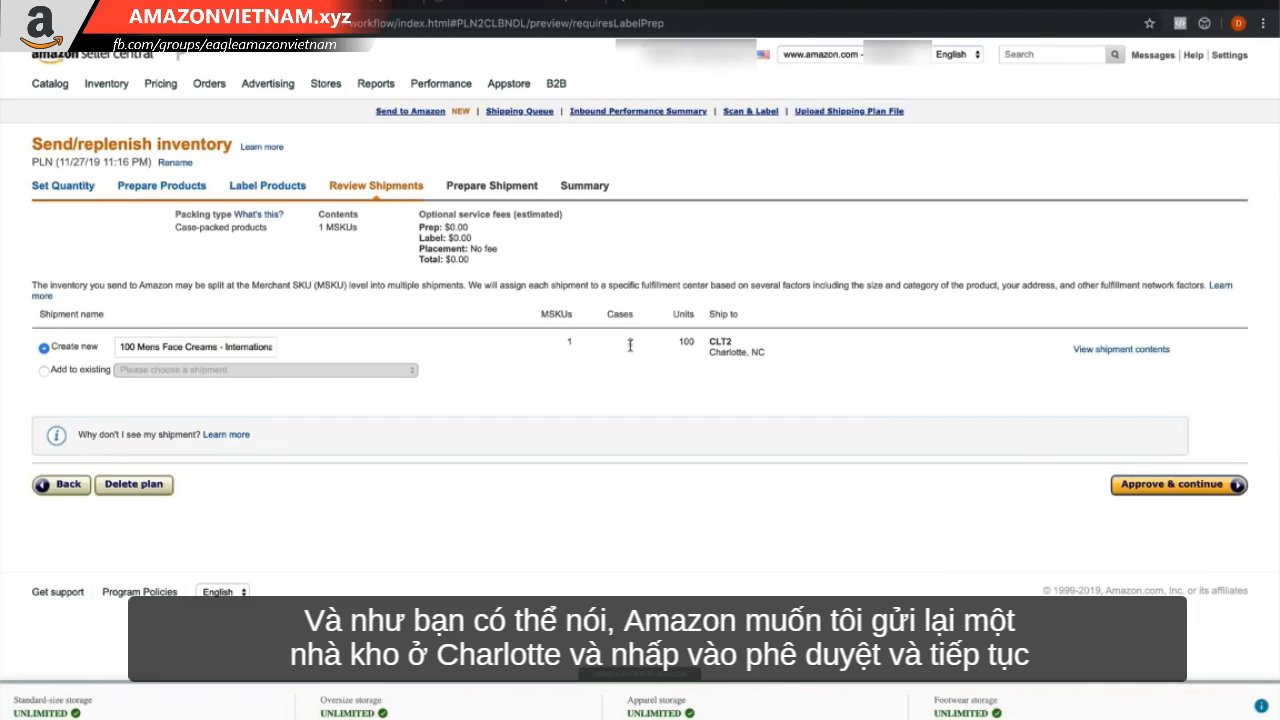
left_click(1193, 486)
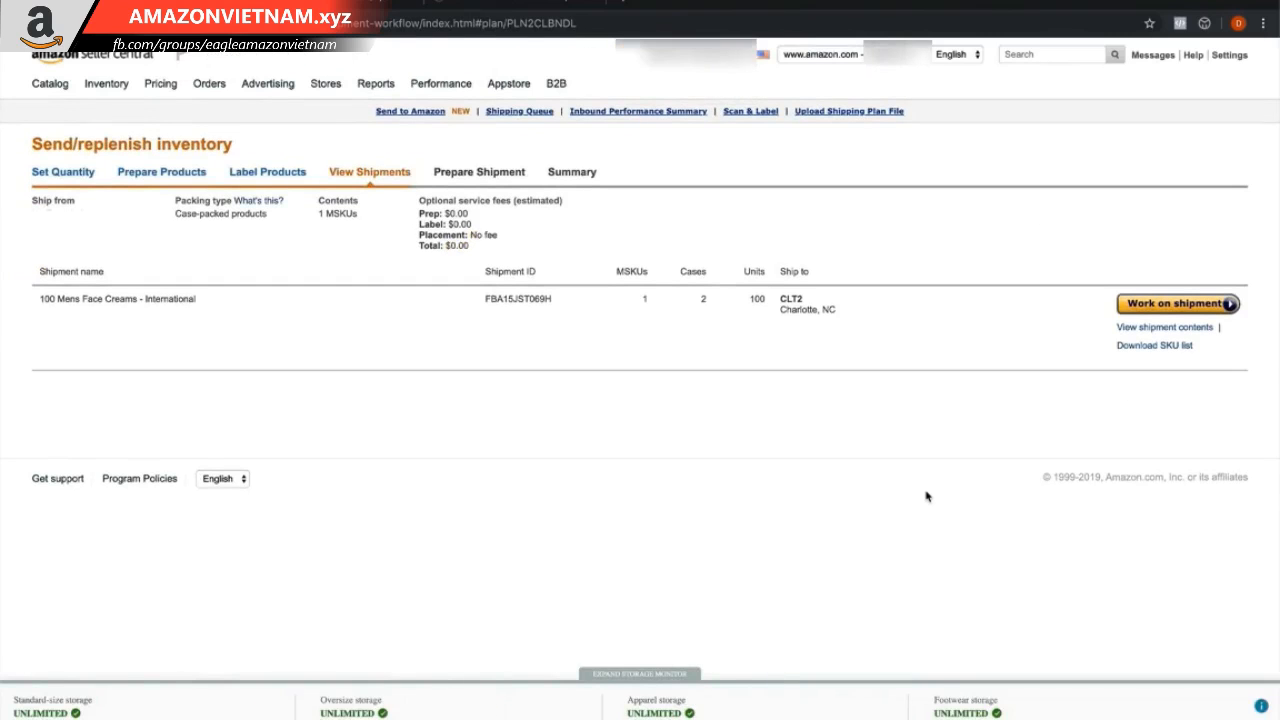
Open the international shipment for preparation and set its shipping carrier to Other carrier with the option Other
left_click(1148, 306)
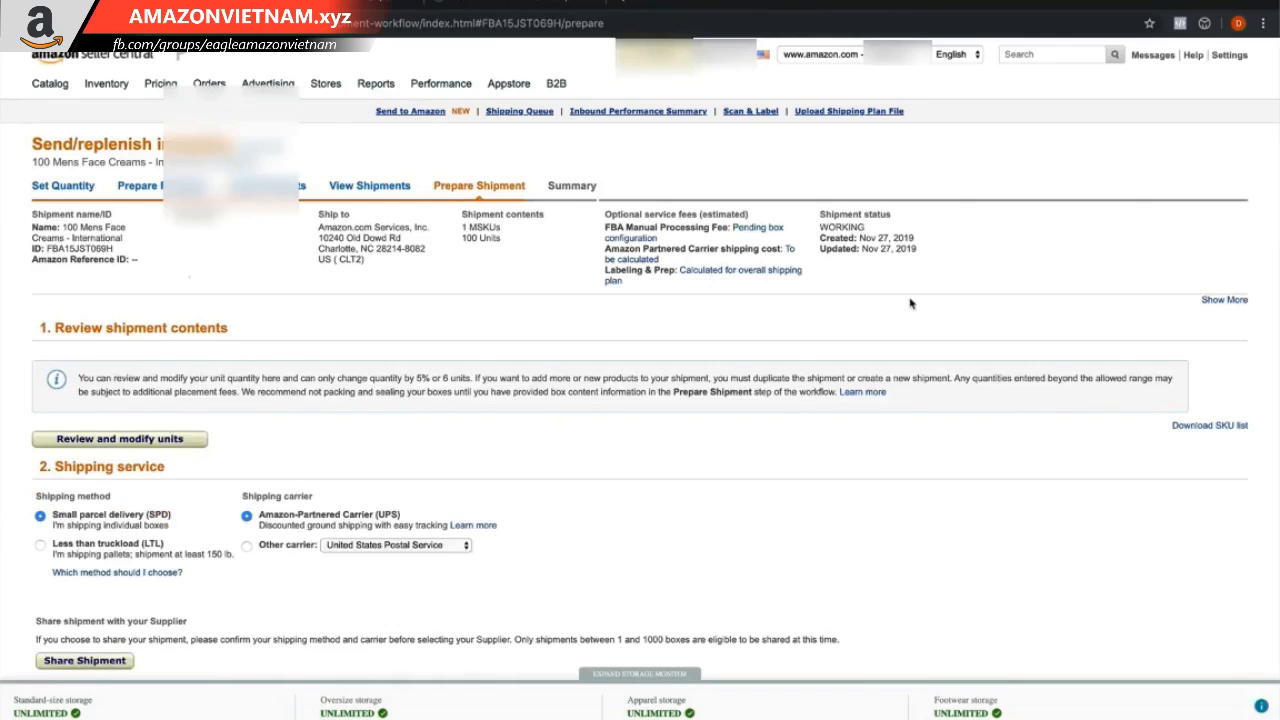
scroll(910, 303, "down", 3)
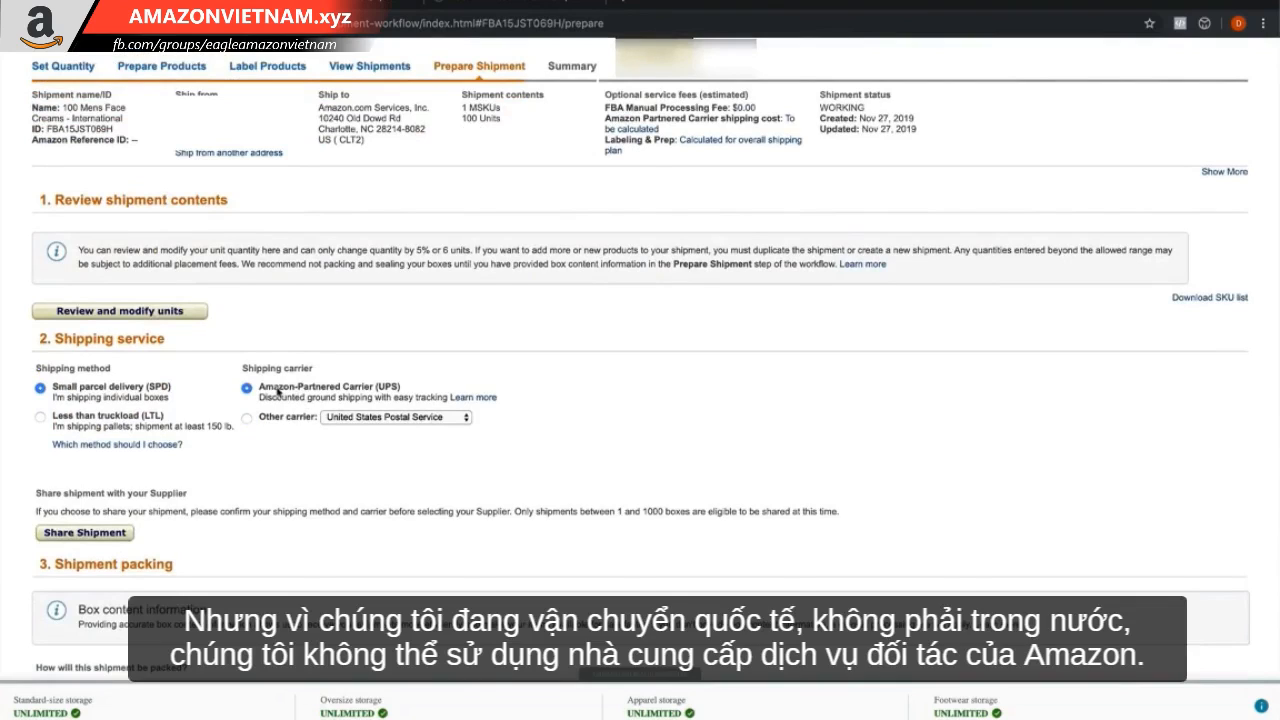
left_click(285, 418)
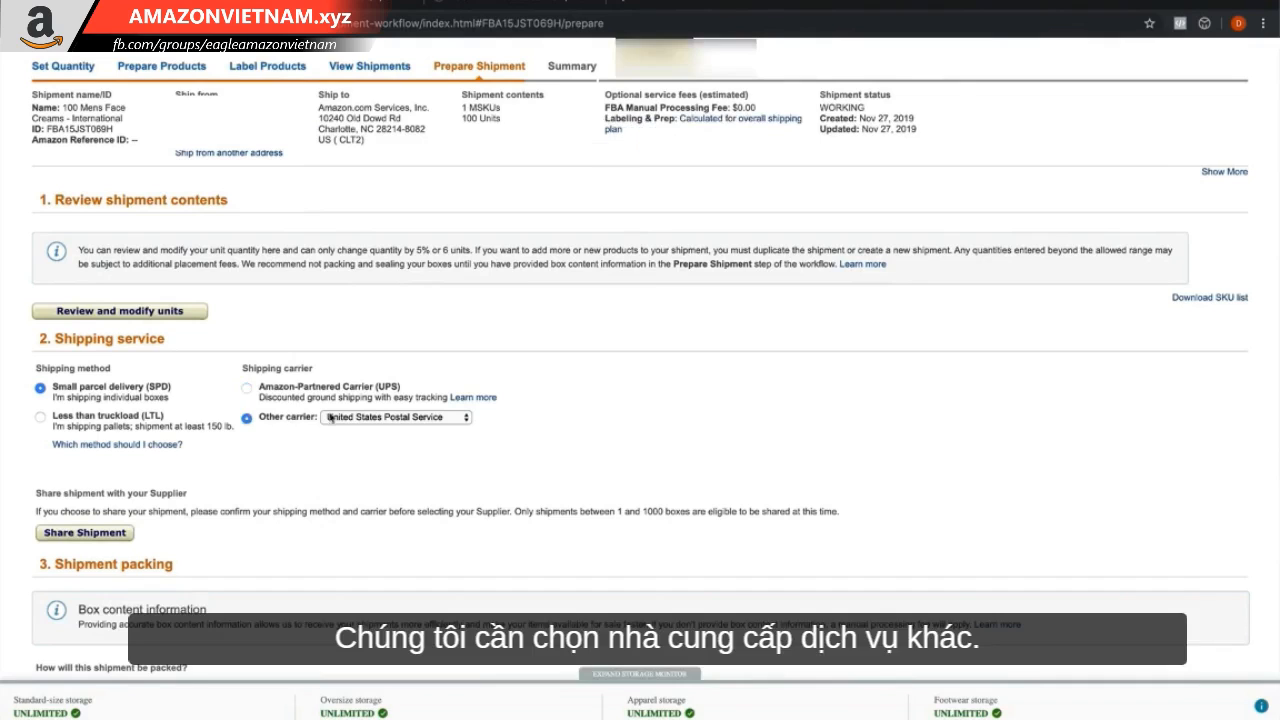
left_click(380, 418)
left_click(380, 420)
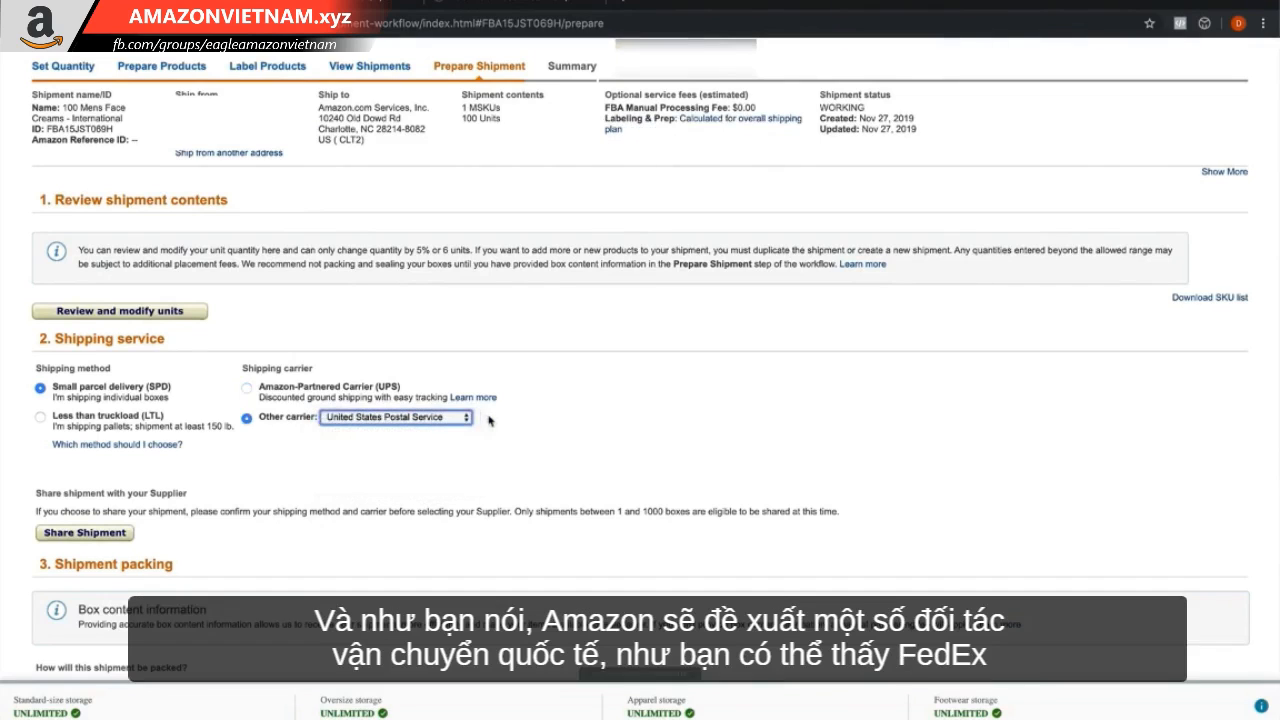
left_click(428, 418)
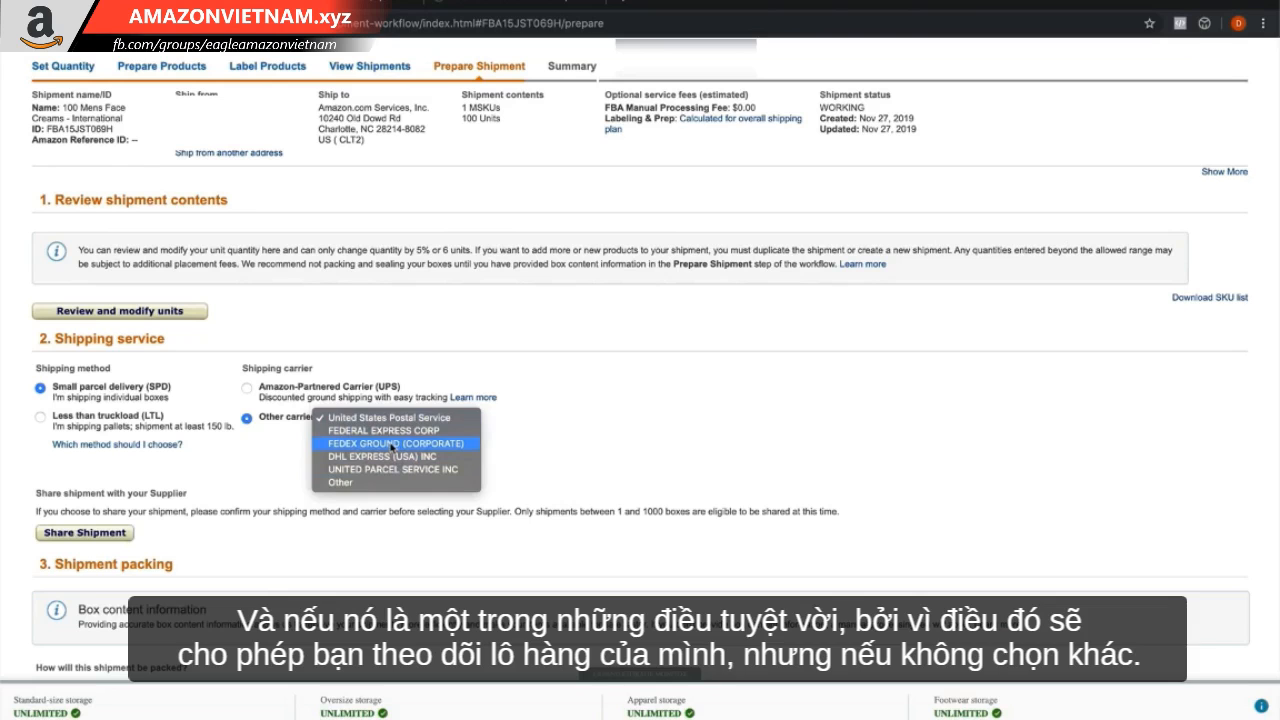
left_click(345, 482)
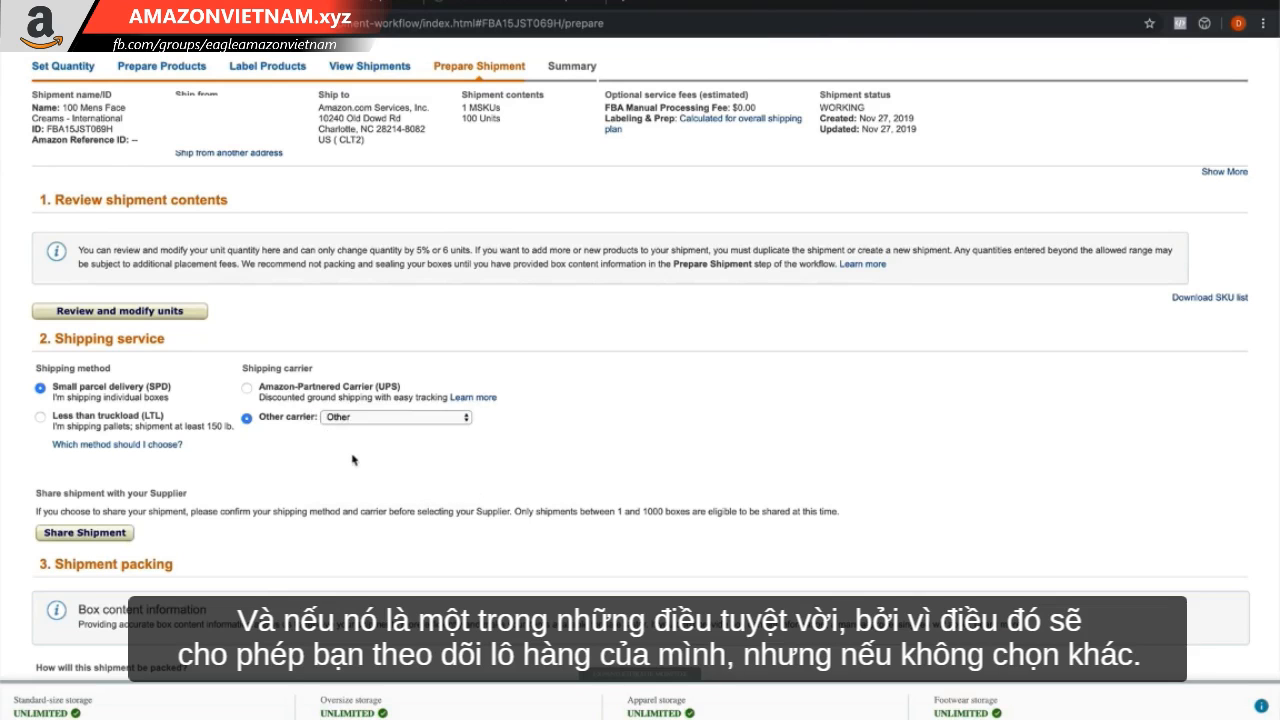
Set the shipment packing to Multiple boxes, with the box content information provided through the web form
scroll(352, 459, "down", 5)
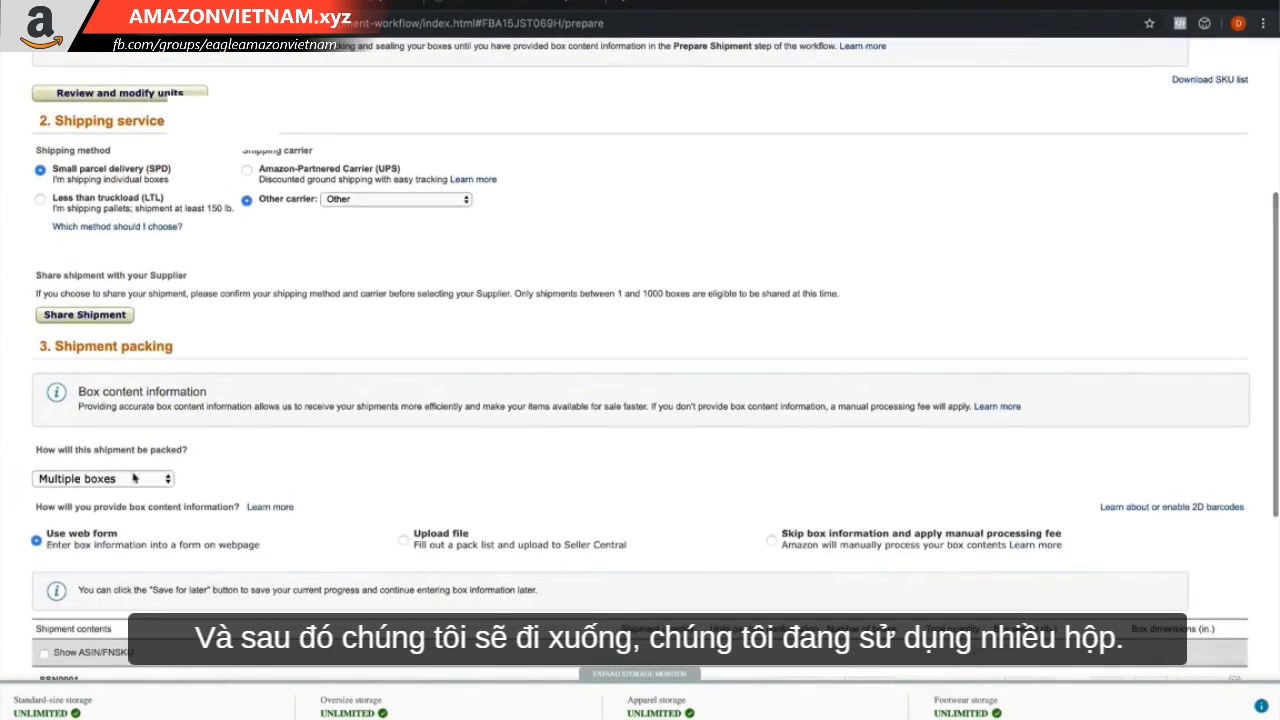
left_click(136, 478)
left_click(126, 497)
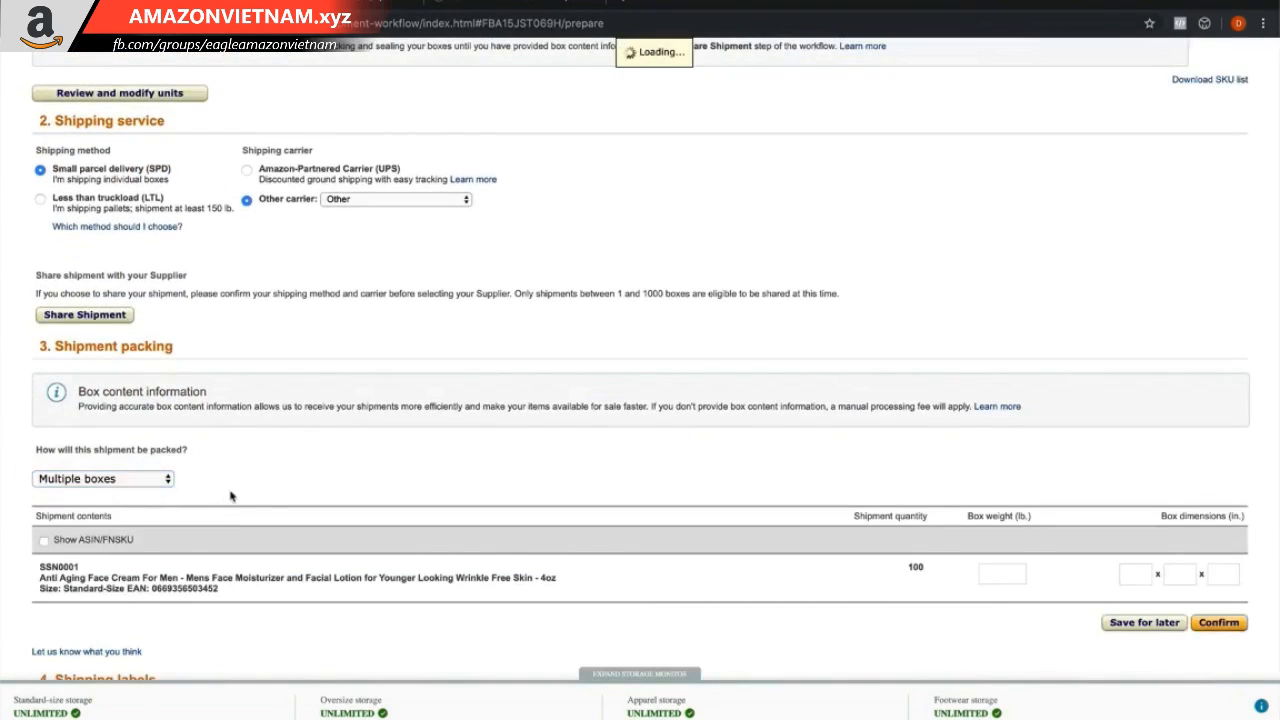
scroll(230, 496, "down", 2)
left_click(84, 428)
scroll(93, 440, "down", 6)
Set the box configuration of SSN0001 to 50 units per box and 2 boxes
left_click(804, 316)
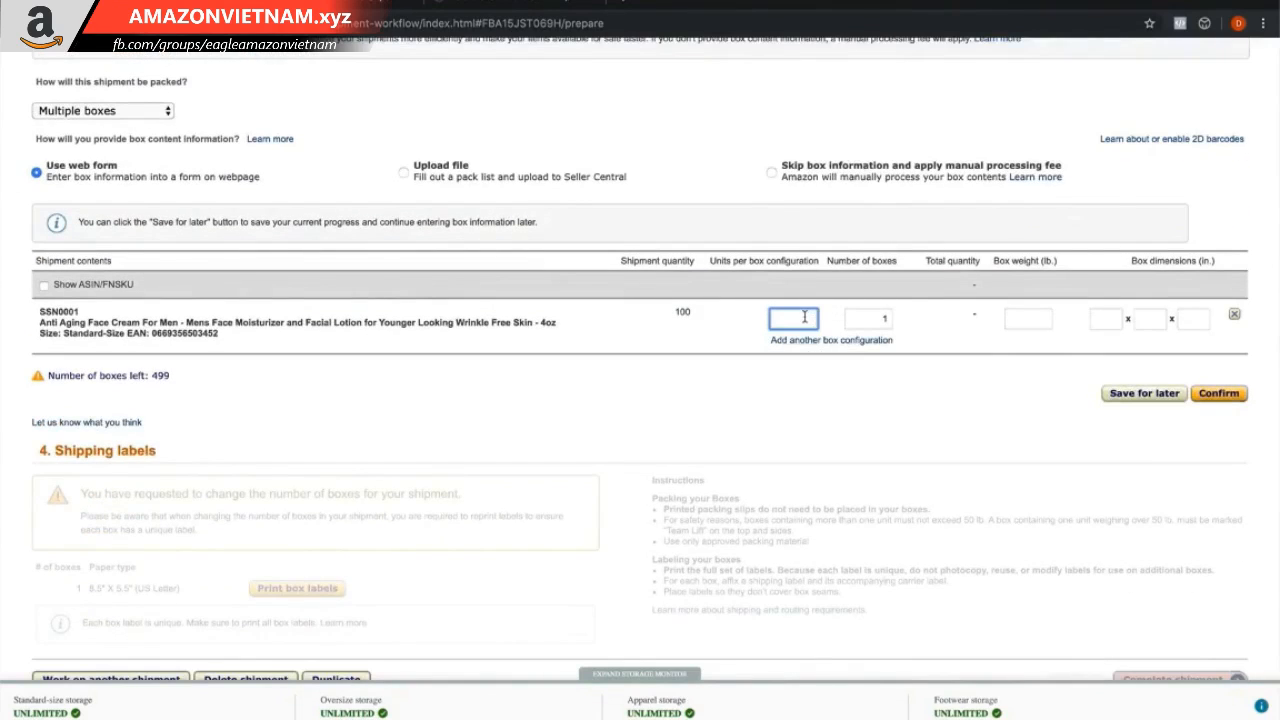
type("50")
left_click(866, 316)
type("2")
Enter a box weight of 20 lb and dimensions of 30 x 30 x 20 in, and confirm the box information
left_click(1009, 320)
type("20")
left_click(1098, 319)
type("30")
key("Tab")
type("30")
key("Tab")
type("20")
left_click(1030, 358)
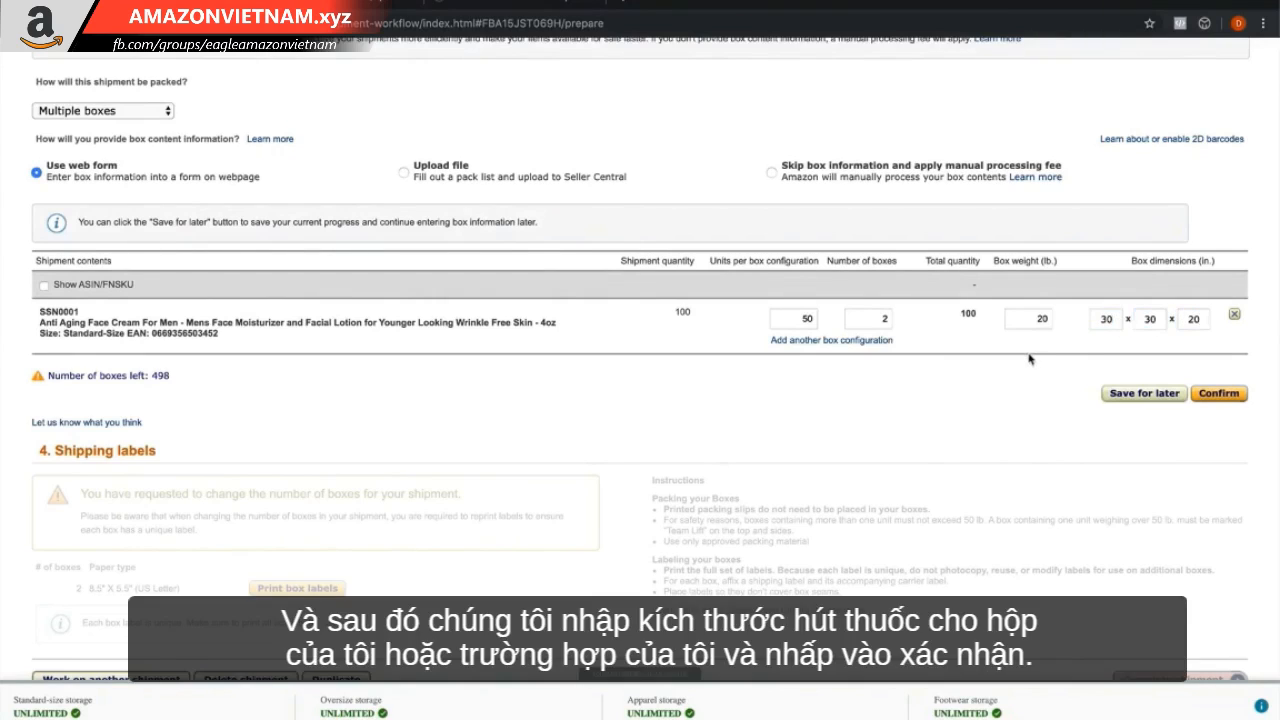
left_click(1220, 393)
Print the international shipment's box labels, then go to the tracking number entry for box 1 on the Track shipment page
left_click(322, 446)
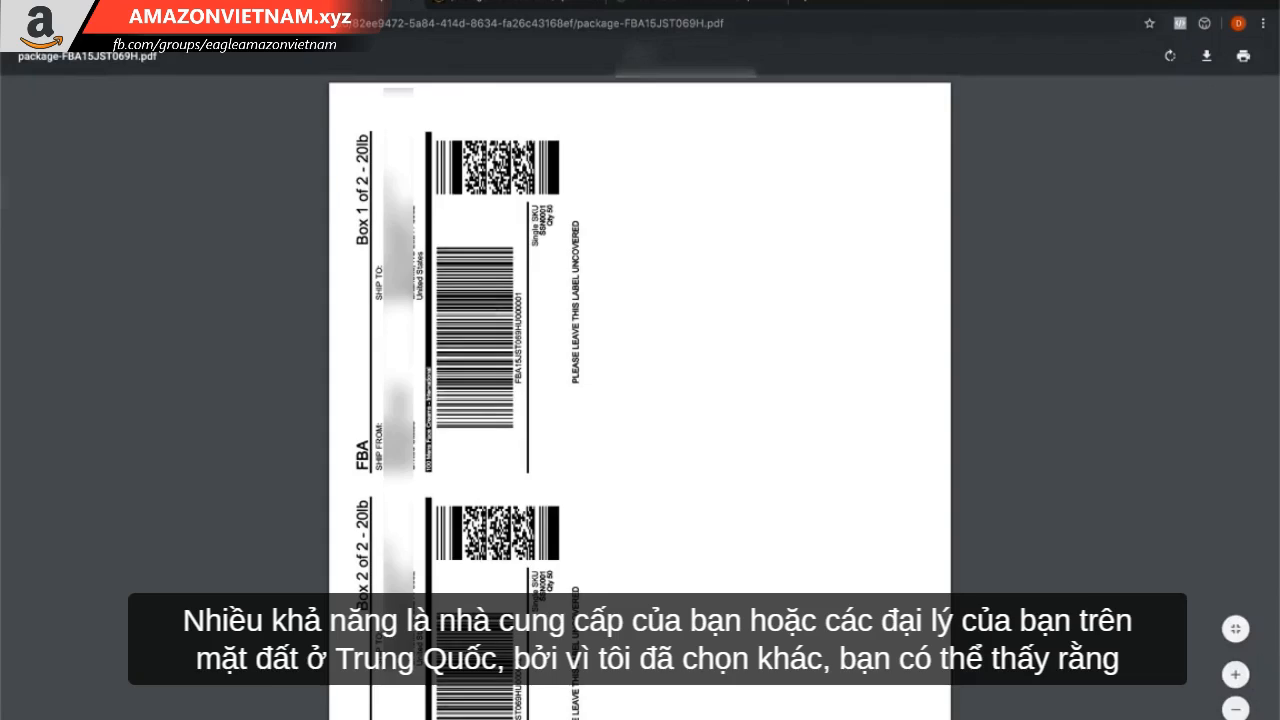
left_click(310, 4)
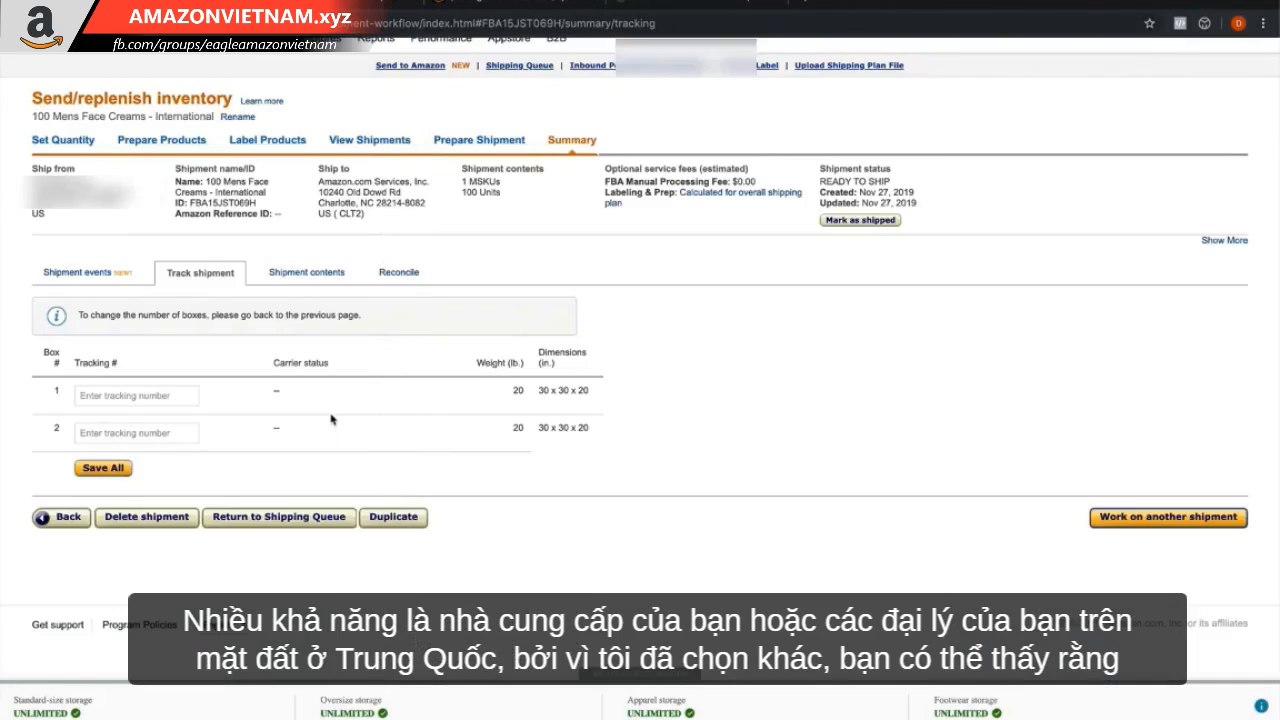
left_click(133, 396)
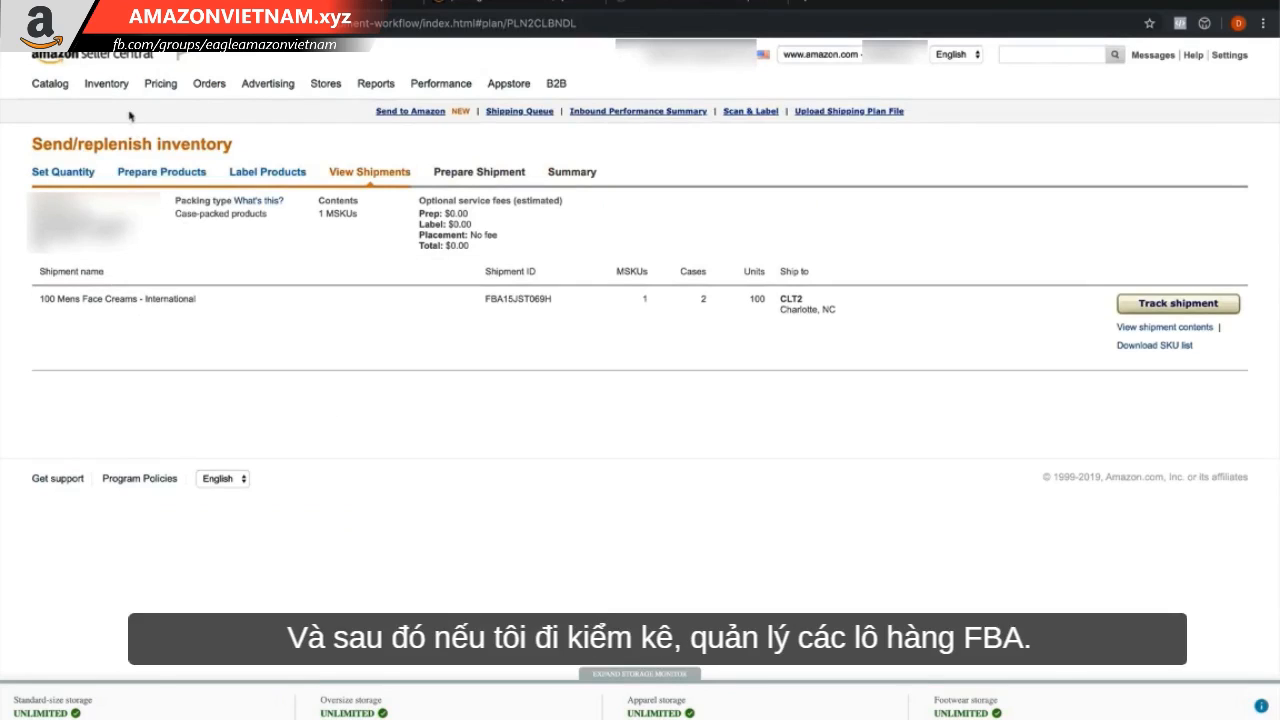
Go to the Manage FBA Shipments list
mouse_move(106, 84)
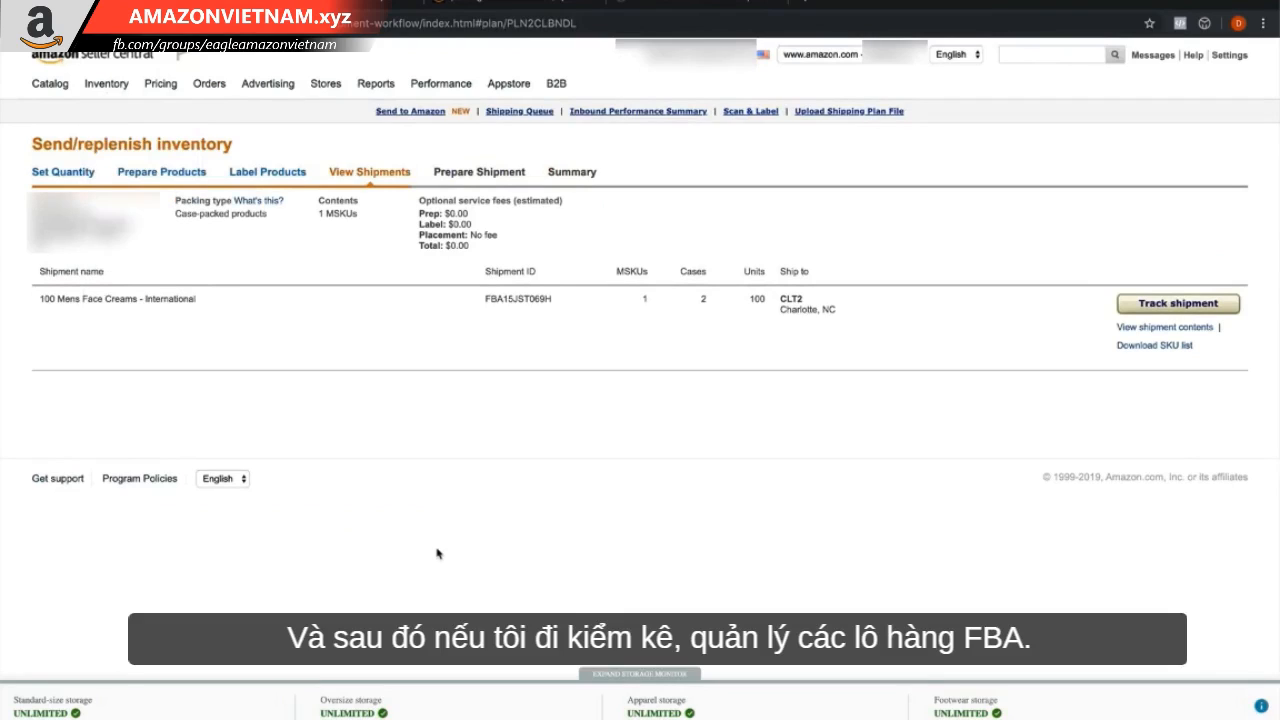